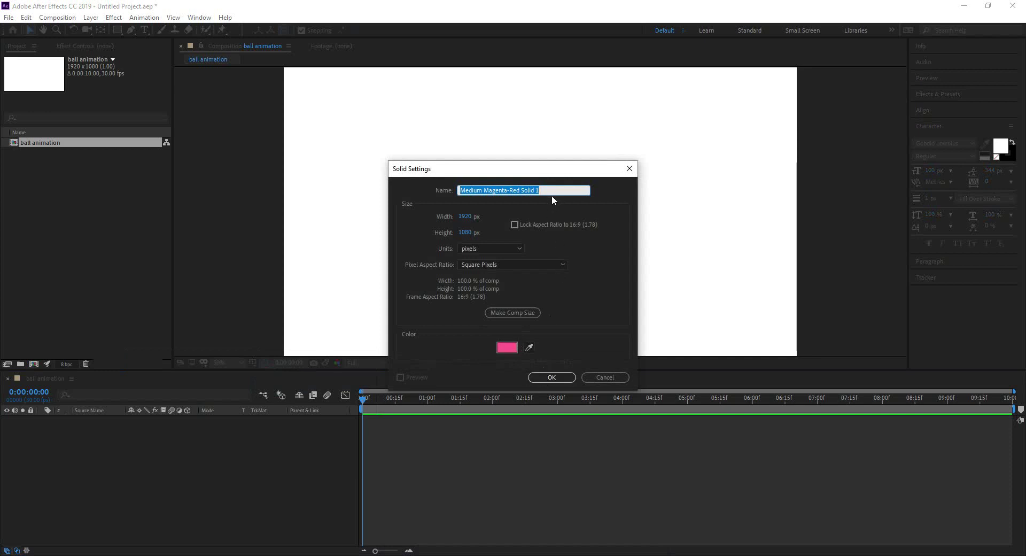
Step: Create the pink 1920 × 1080 px solid with the name "ball animation"
type("ball animation")
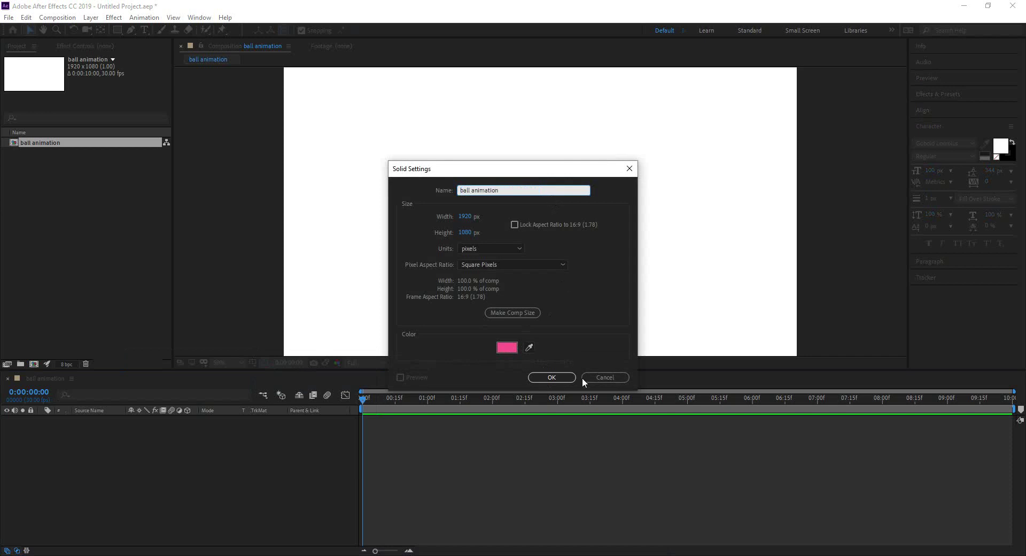
left_click(537, 377)
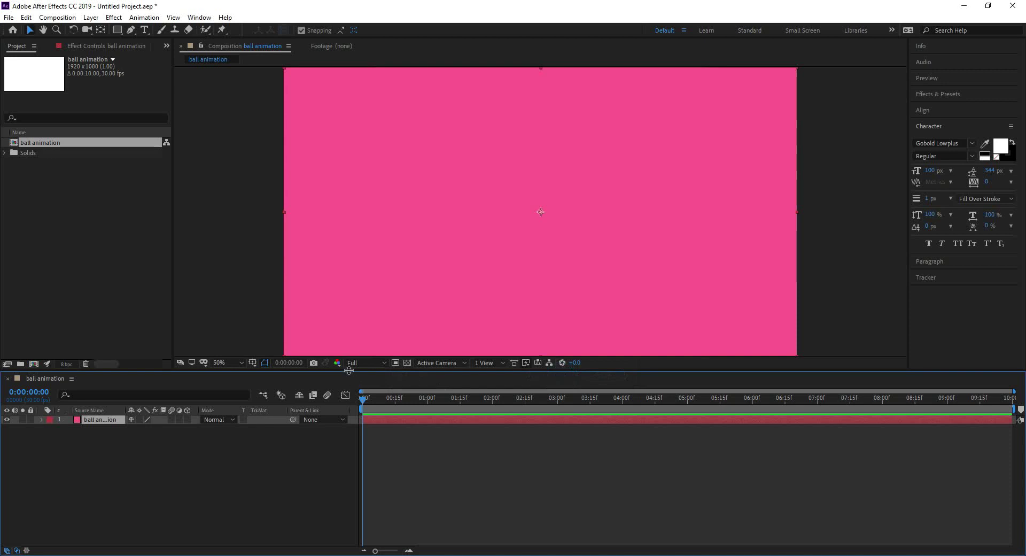
Step: Show the rulers and place a horizontal and a vertical guide crossing at the solid's centre point
left_click(100, 30)
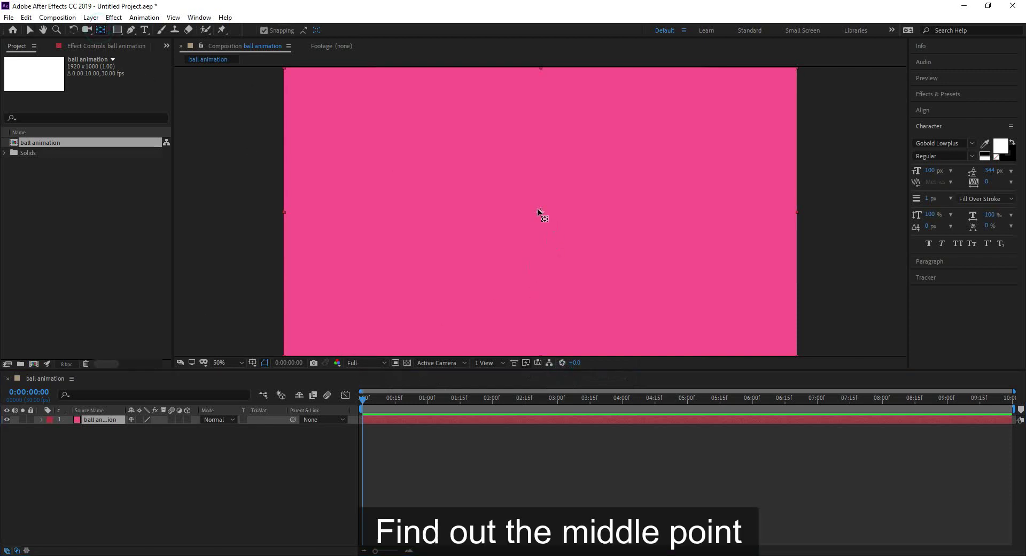
left_click(31, 32)
key("ctrl+r")
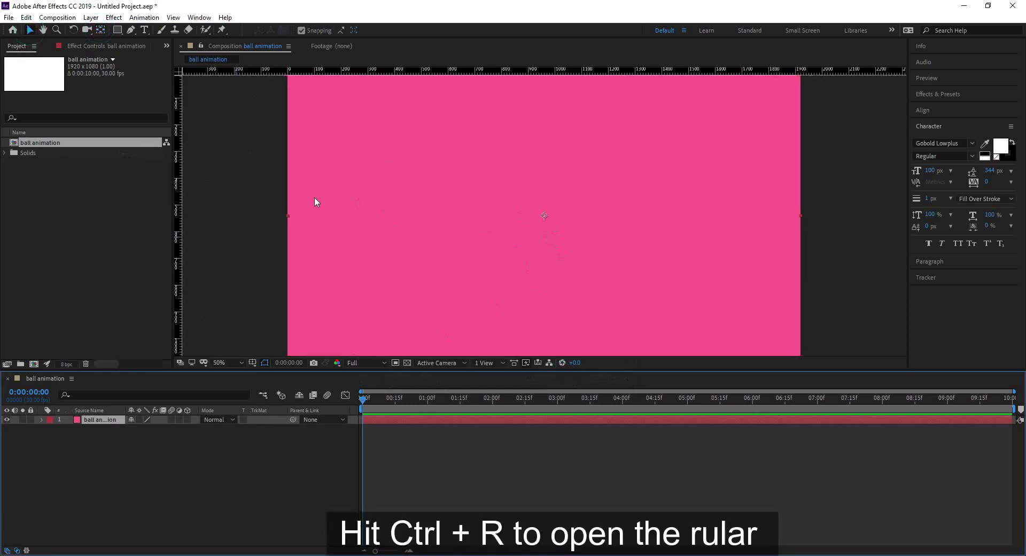
left_click_drag(513, 73, 533, 215)
left_click_drag(179, 172, 455, 182)
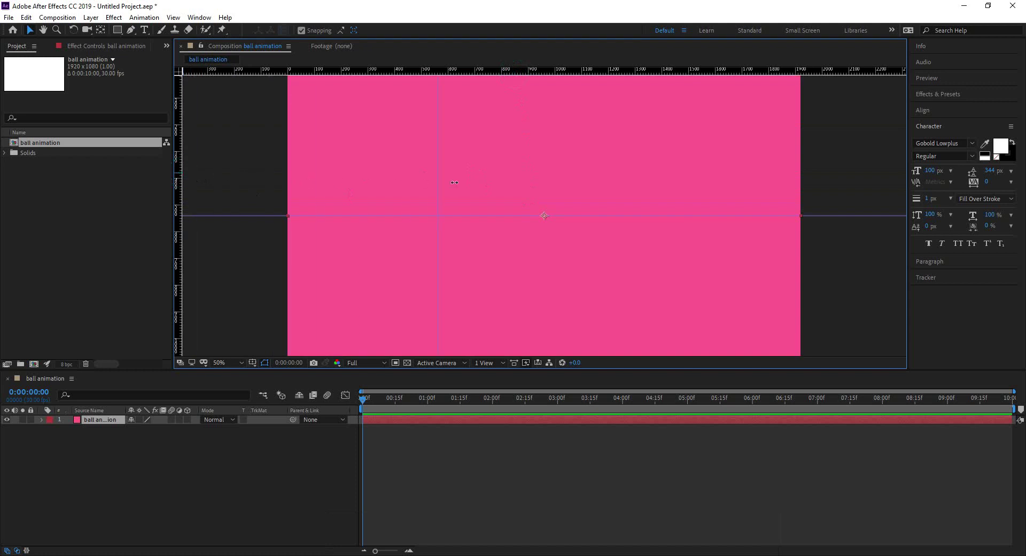
left_click_drag(534, 191, 544, 194)
Step: With no layer selected, draw a diamond-shaped Pen path from the frame's left edge through bottom centre, right edge and top centre, ending past the left edge
left_click(123, 459)
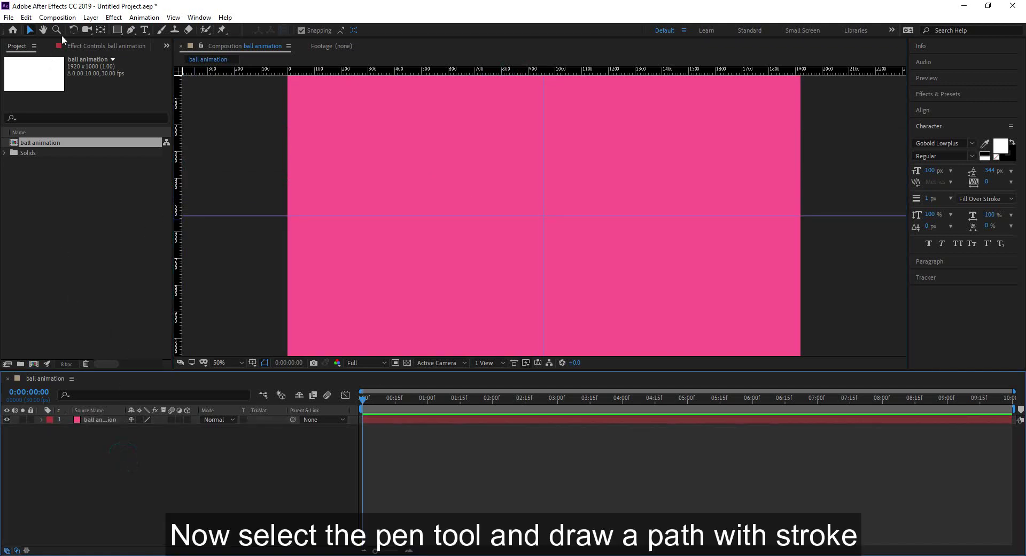
left_click(131, 30)
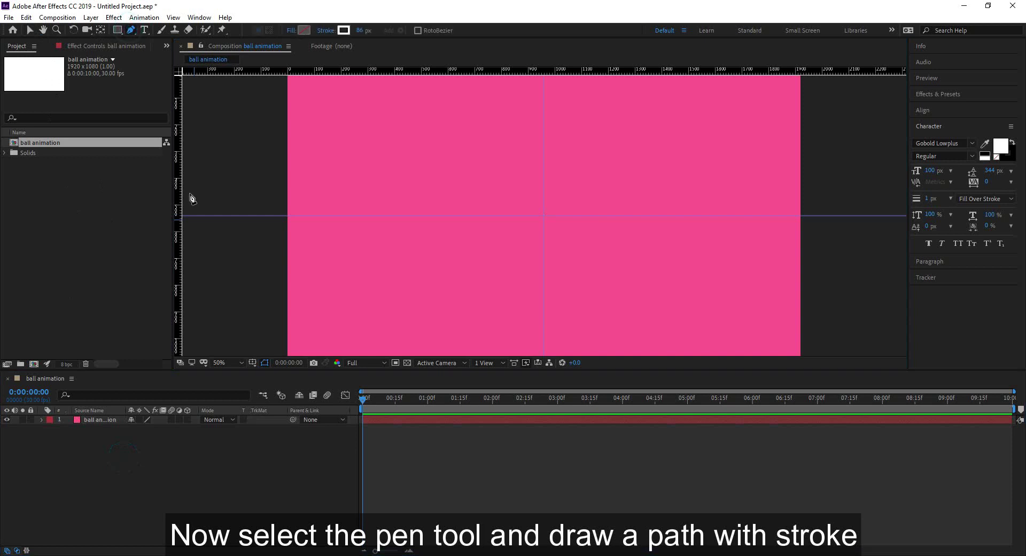
left_click(277, 210)
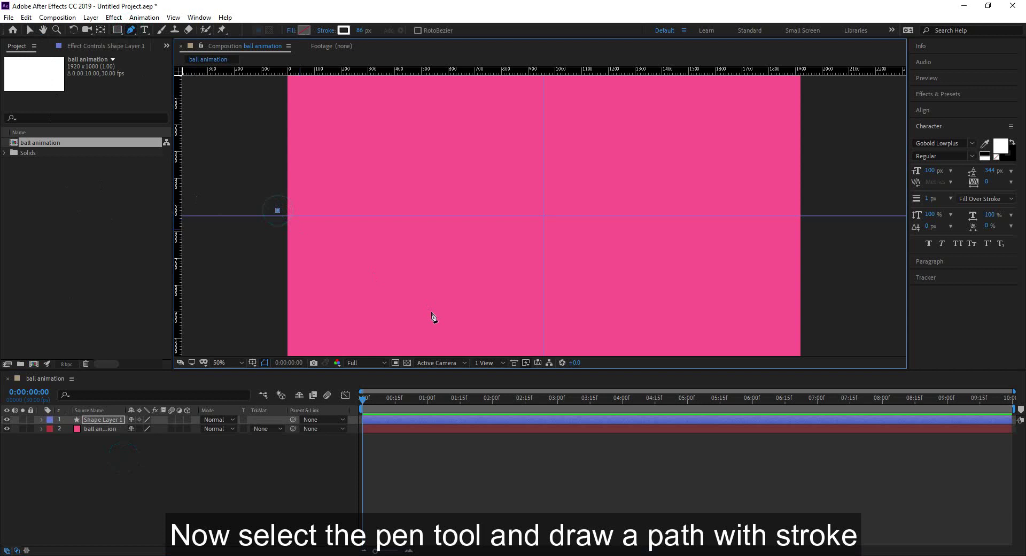
left_click(544, 352)
left_click(799, 216)
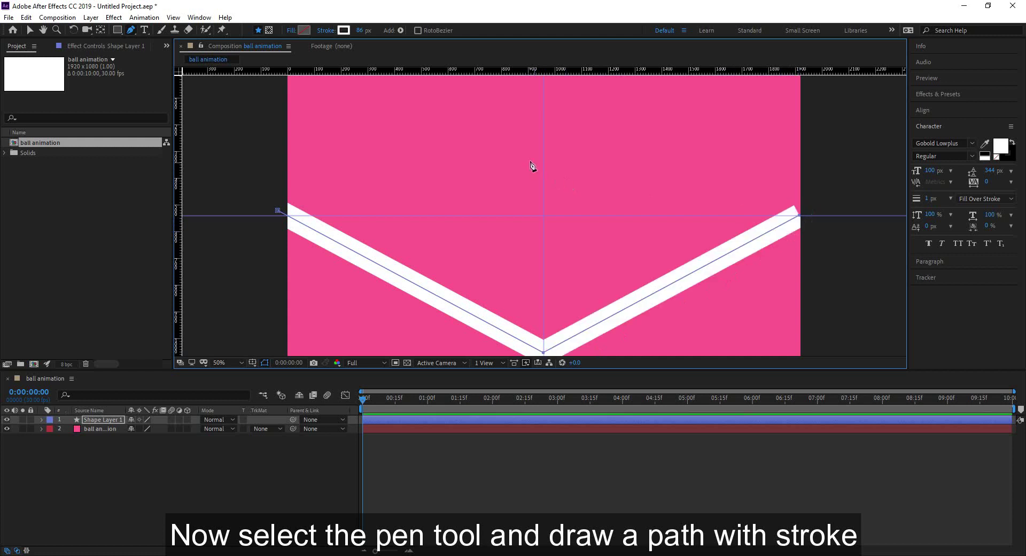
left_click(544, 78)
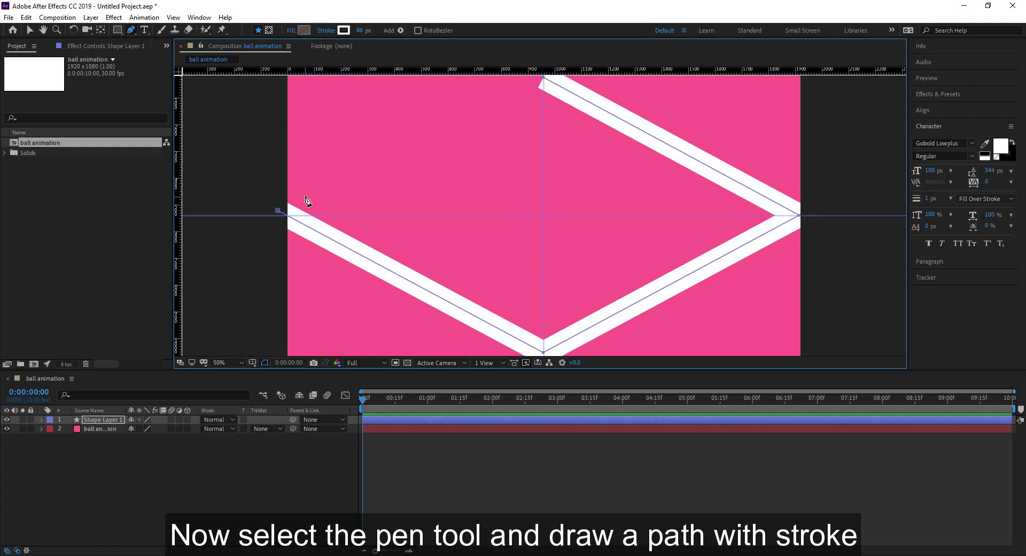
left_click(276, 227)
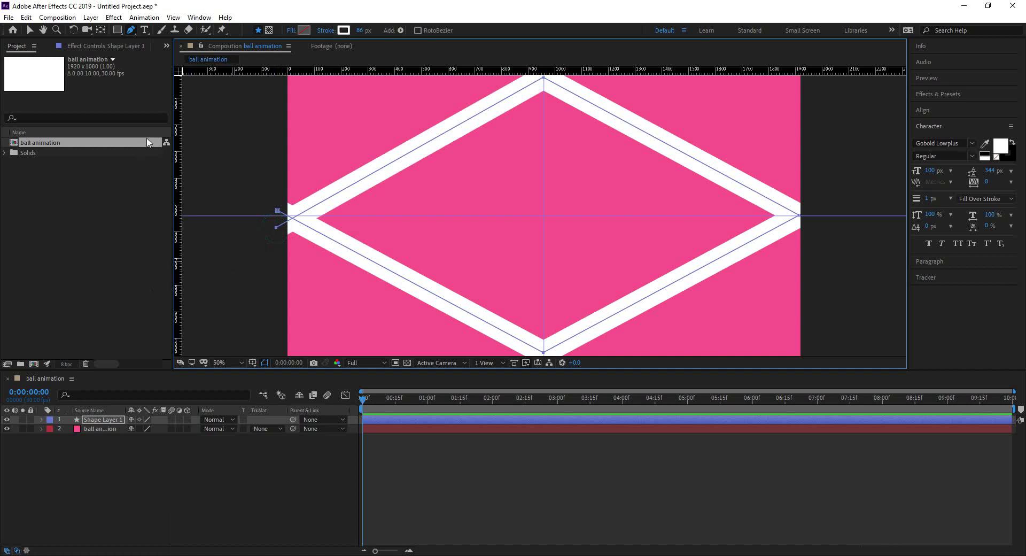
left_click(29, 30)
left_click(159, 468)
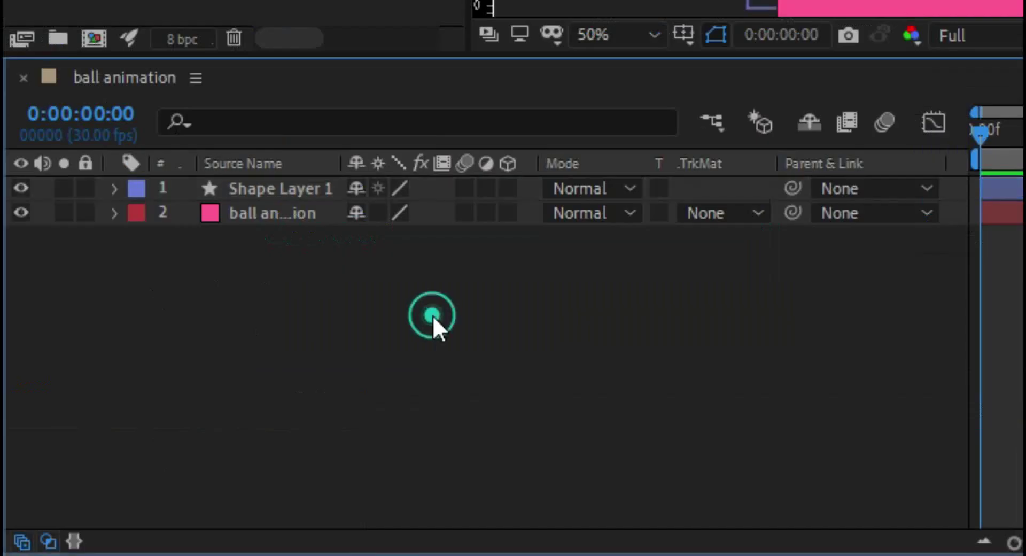
Step: Set Stroke 1 of Shape Layer 1 to Round Cap line caps and Round Join line joins
left_click(119, 191)
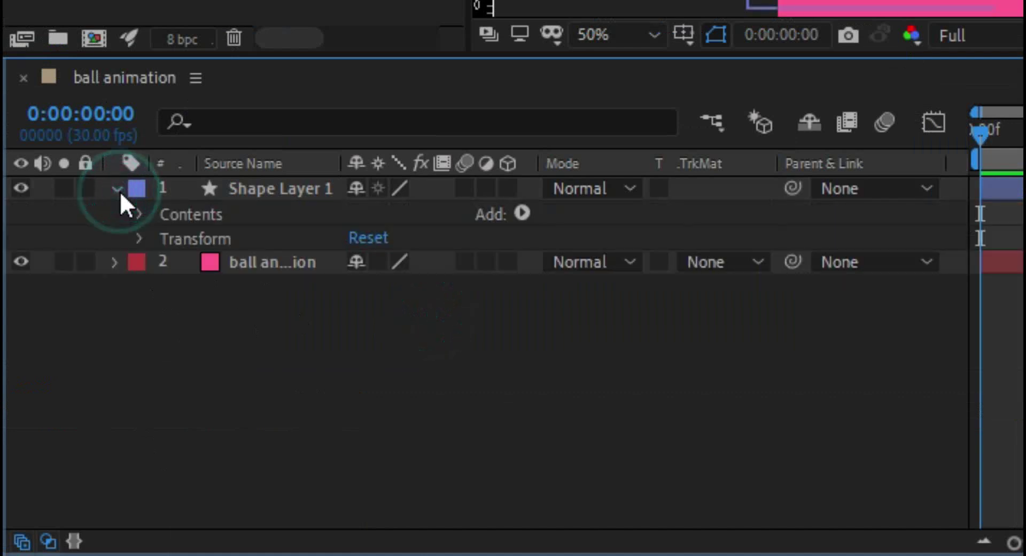
left_click(143, 215)
left_click(173, 239)
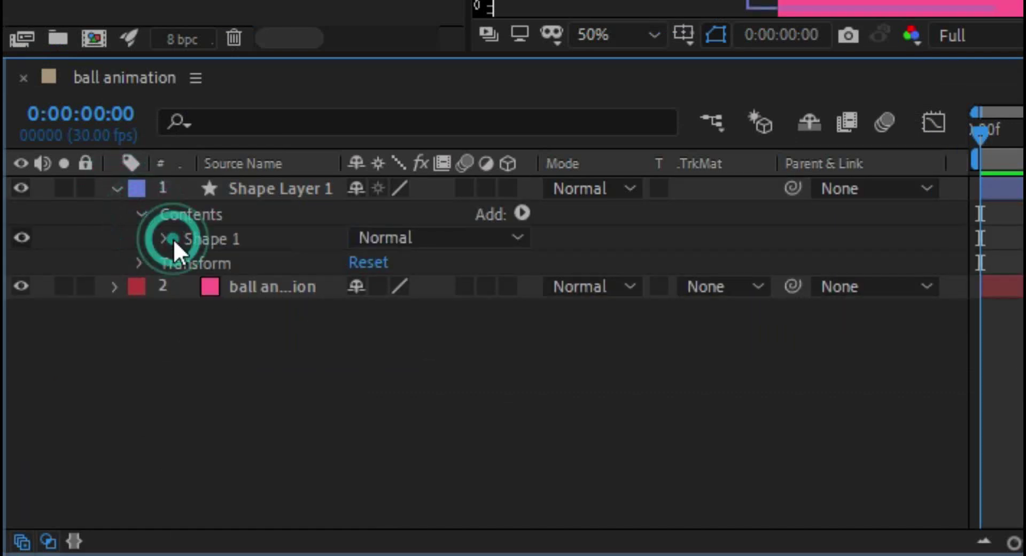
left_click(165, 238)
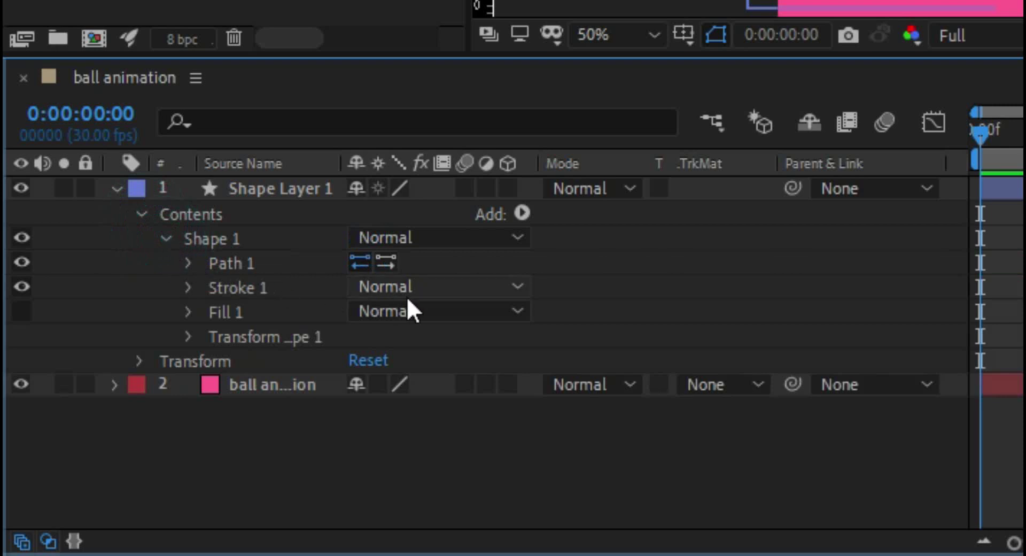
left_click(189, 289)
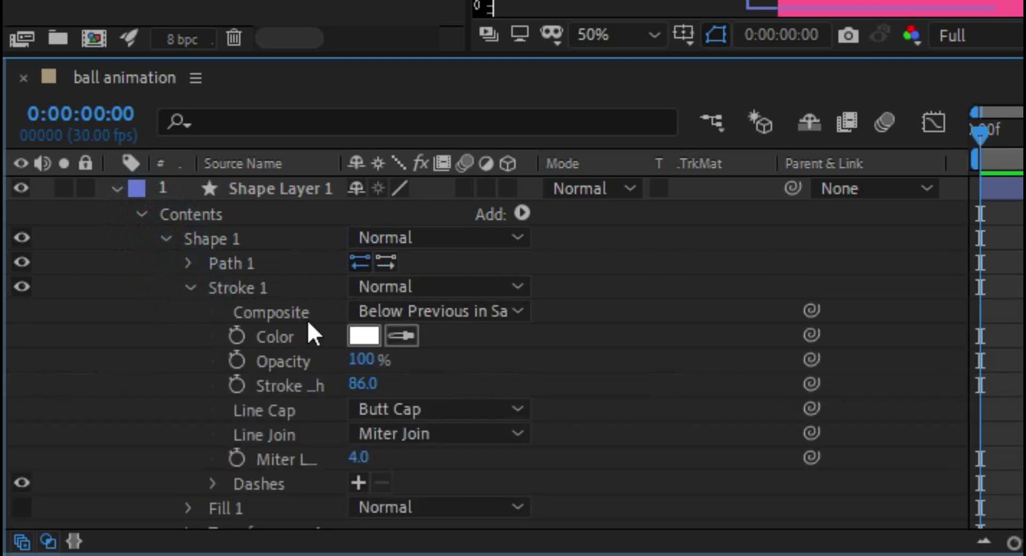
left_click(514, 409)
left_click(470, 473)
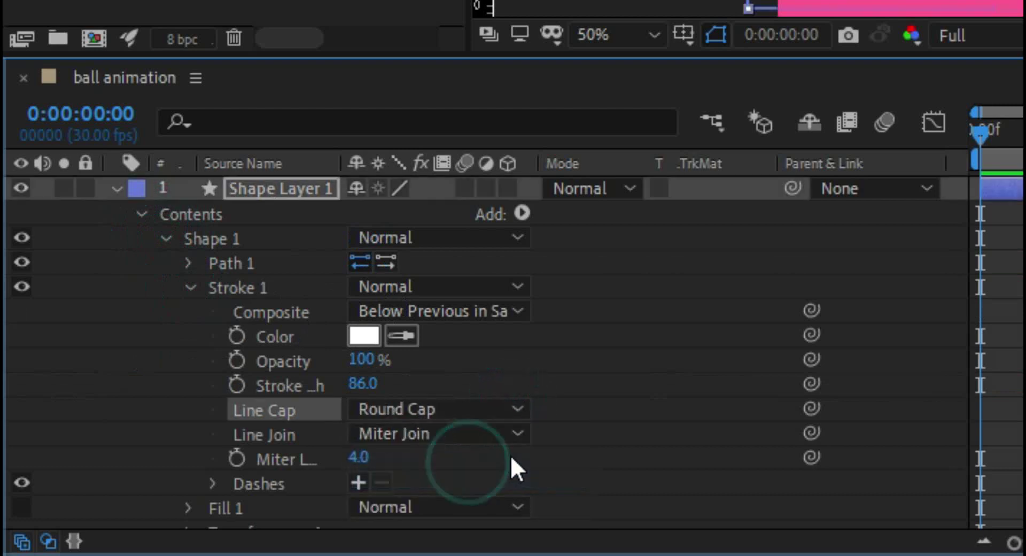
left_click(513, 433)
left_click(489, 495)
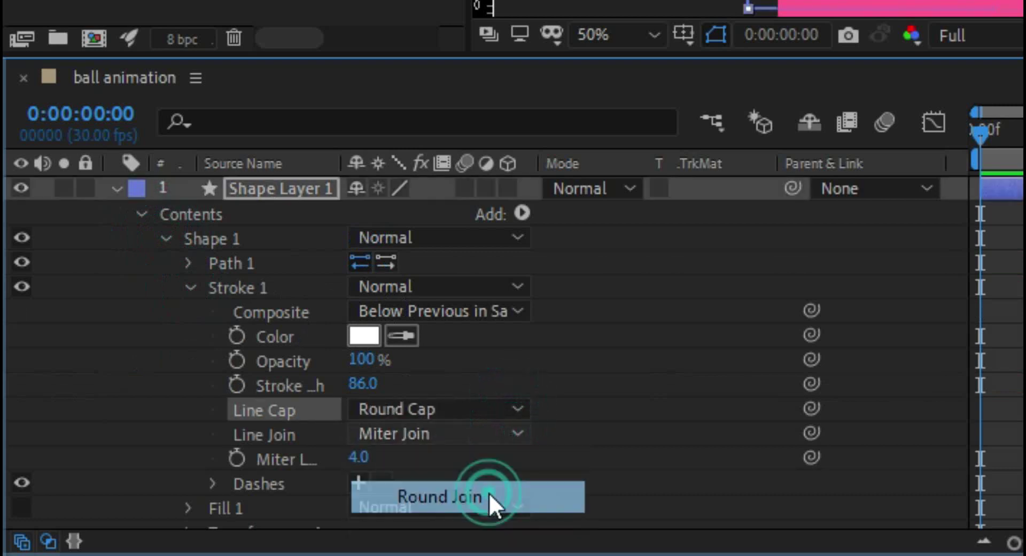
Step: Add Trim Paths to Shape Layer 1 and expand its properties
left_click(140, 213)
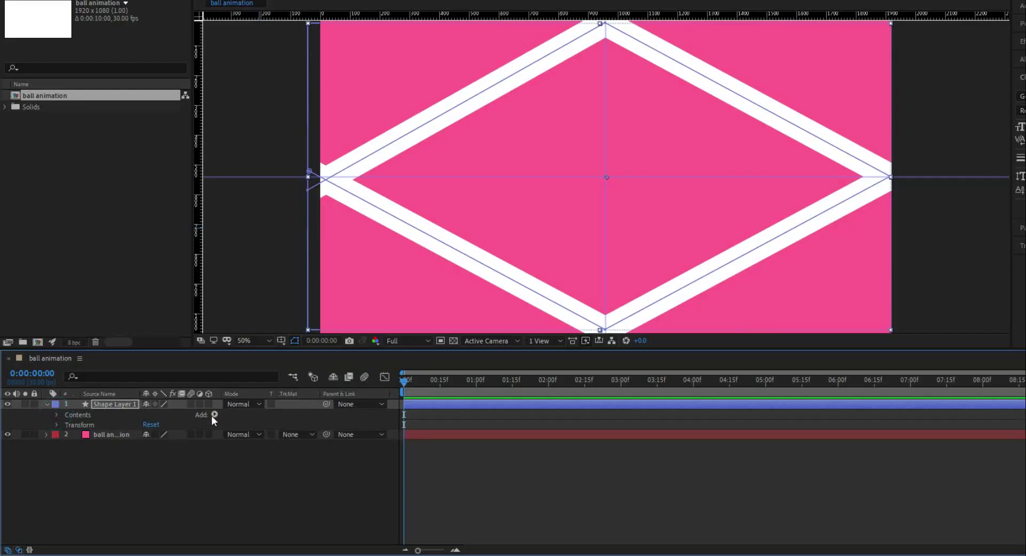
left_click(214, 414)
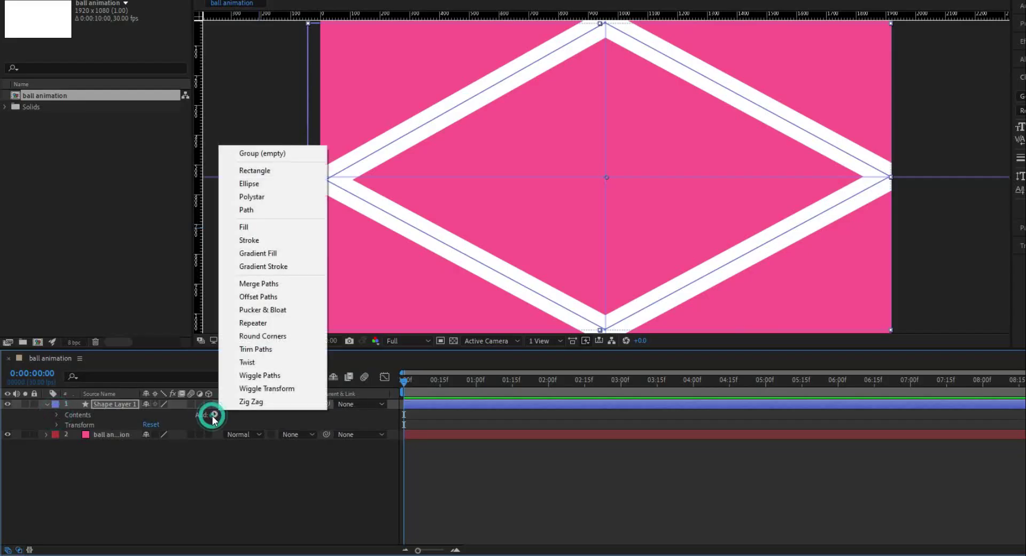
left_click(240, 351)
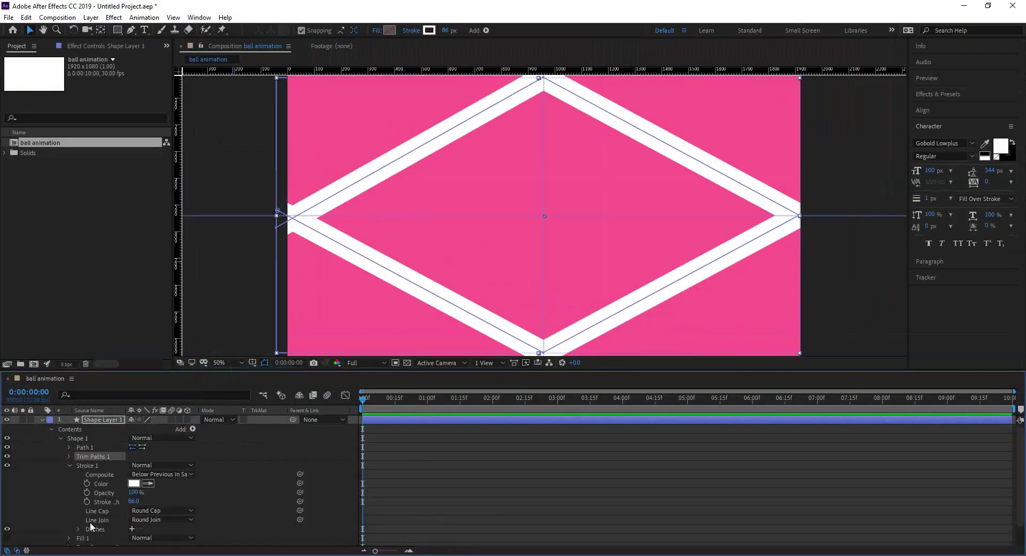
left_click(69, 456)
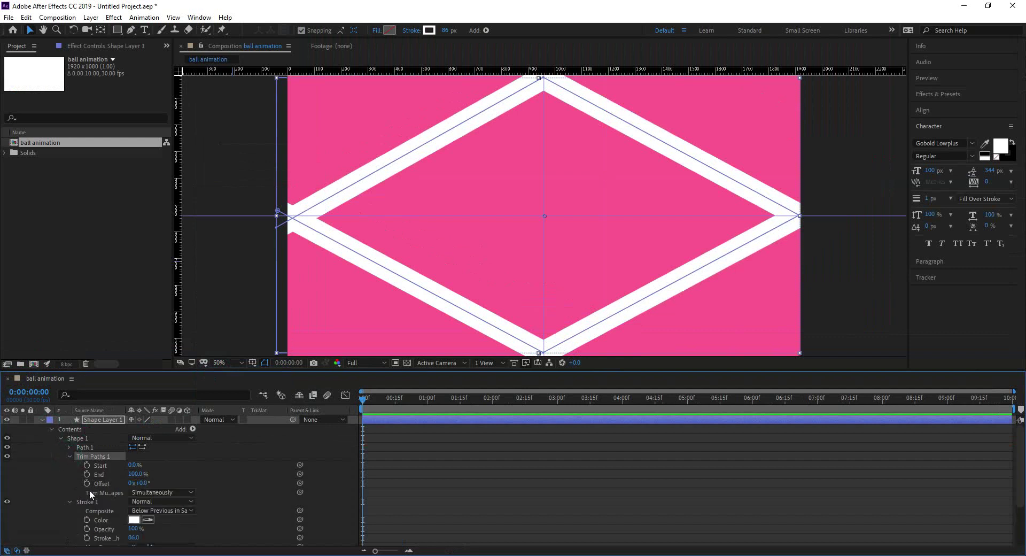
Step: Keyframe the Trim Paths End value at 100% at 0:00:02:00 and 0% at 0:00:00:00
mouse_move(362, 398)
left_mouse_down()
mouse_move(501, 420)
mouse_move(494, 425)
mouse_move(495, 400)
left_mouse_up()
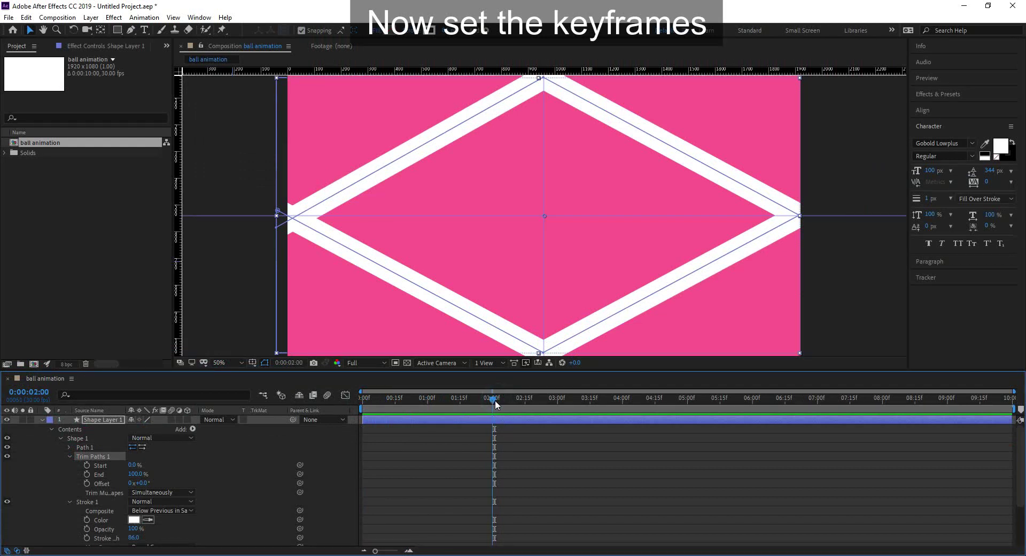
left_click(86, 474)
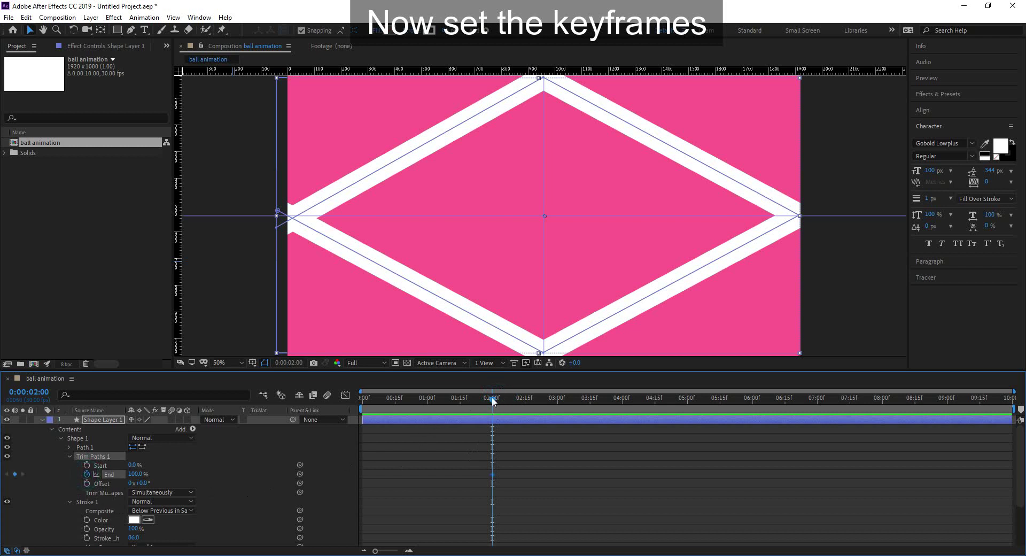
left_click_drag(492, 397, 353, 406)
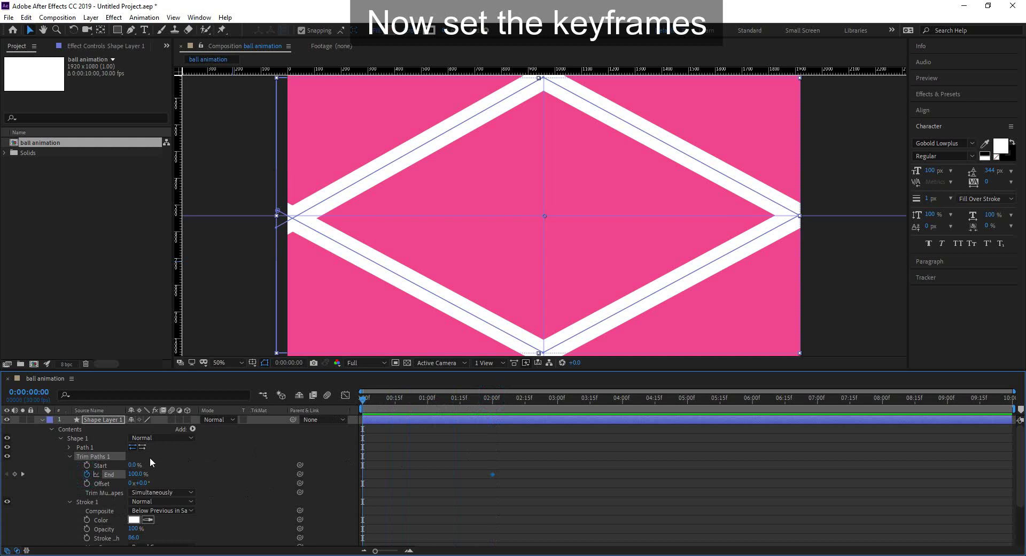
left_click(134, 473)
key("Return")
Step: Keyframe the Trim Paths Start value at 0% at 0:00:00:01 and 100% at 0:00:02:01
key("Page_Down")
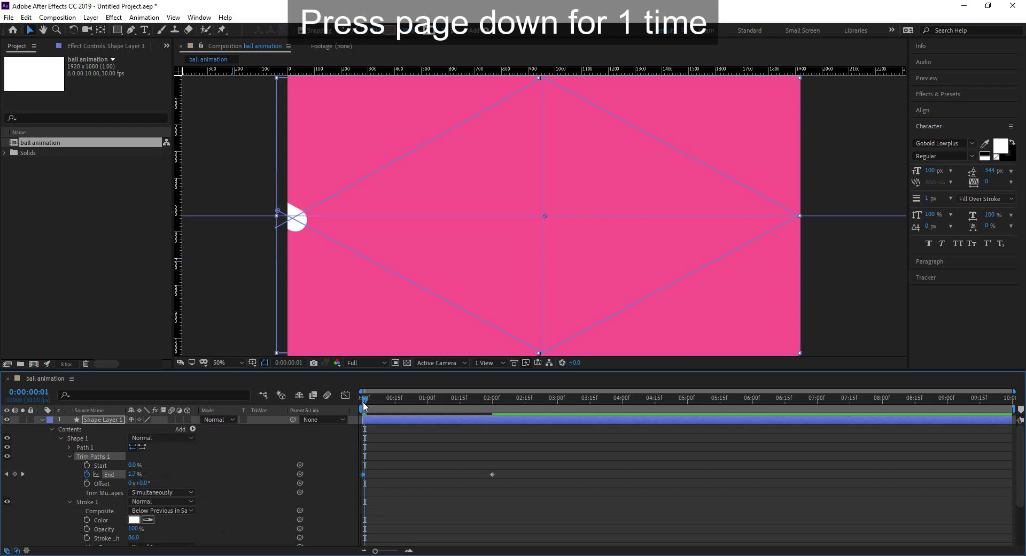
left_click(87, 465)
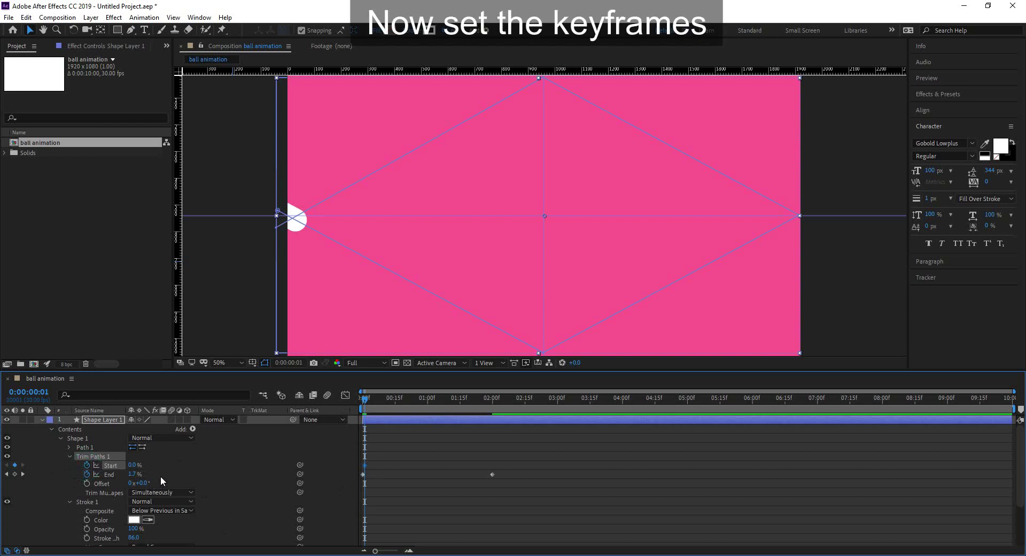
left_click_drag(364, 400, 494, 429)
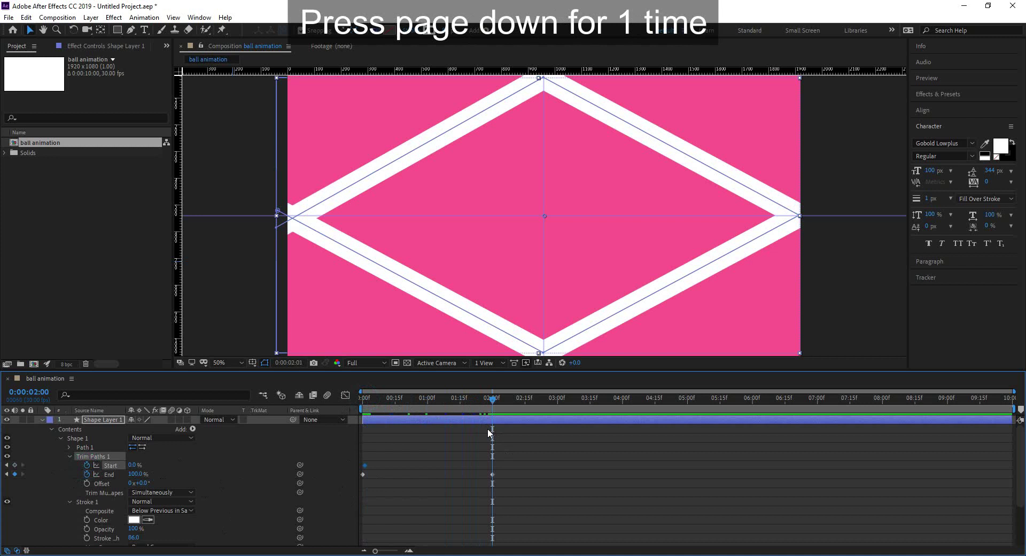
left_click(132, 465)
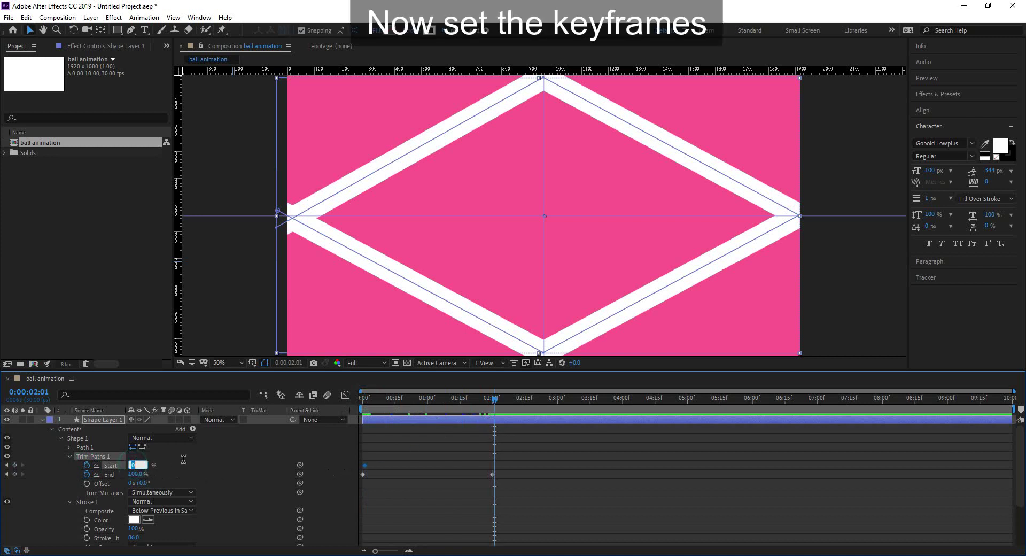
type("100")
key("Return")
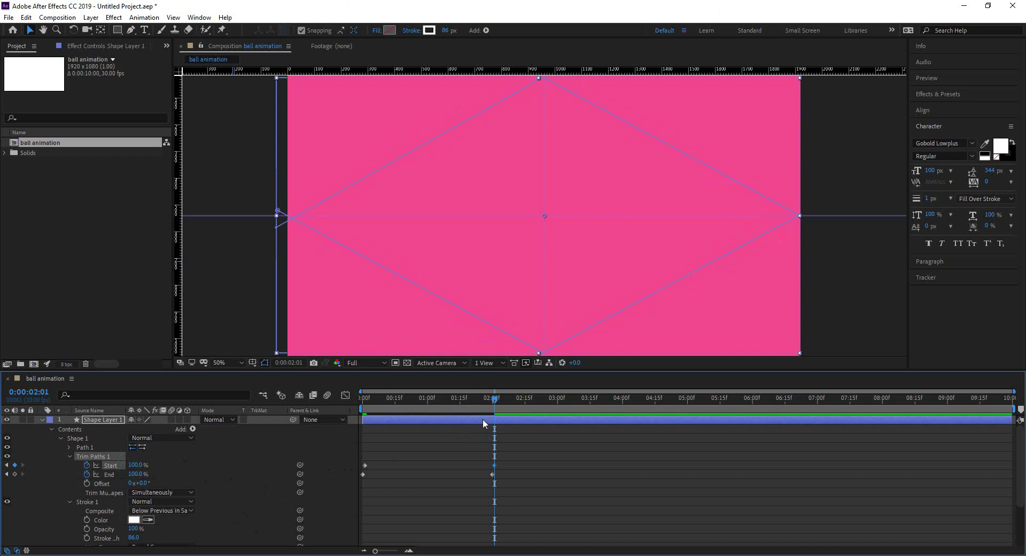
Step: Preview the stroke animation from the beginning and return the playhead to 0:00:00:00
left_click_drag(492, 402, 360, 414)
key("space")
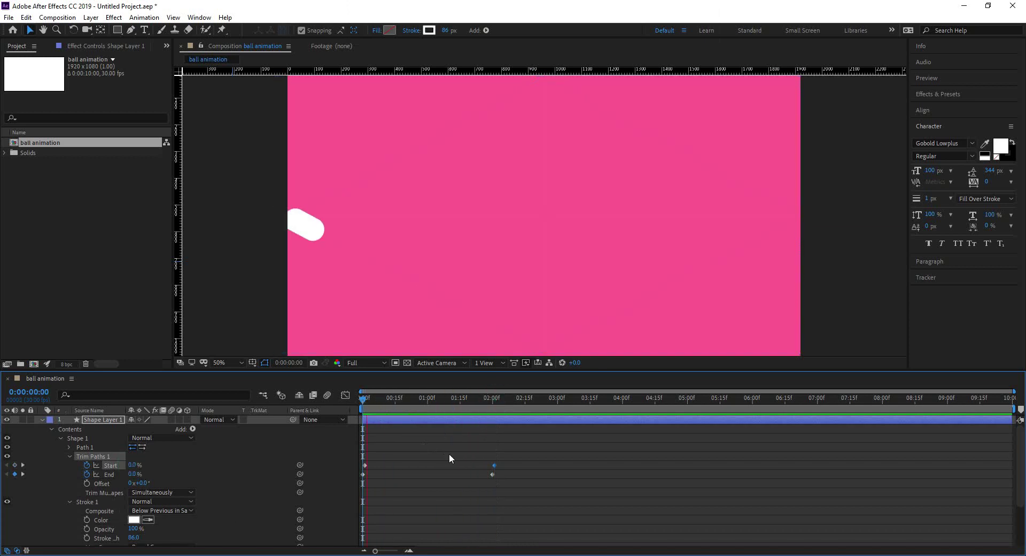
key("space")
left_click_drag(503, 400, 362, 420)
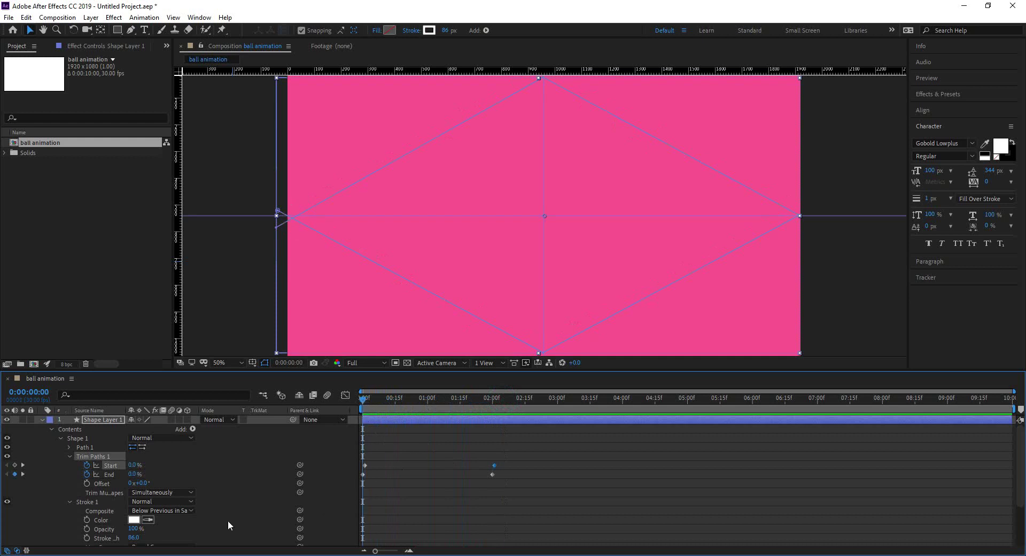
Step: Collapse Shape Layer 1's properties and enable motion blur for that layer
left_click(41, 419)
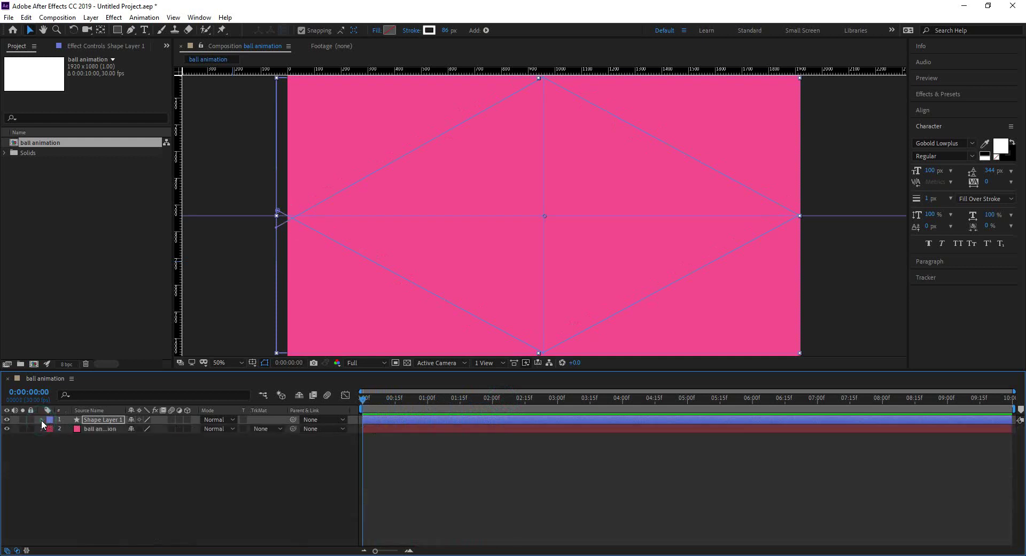
left_click(124, 454)
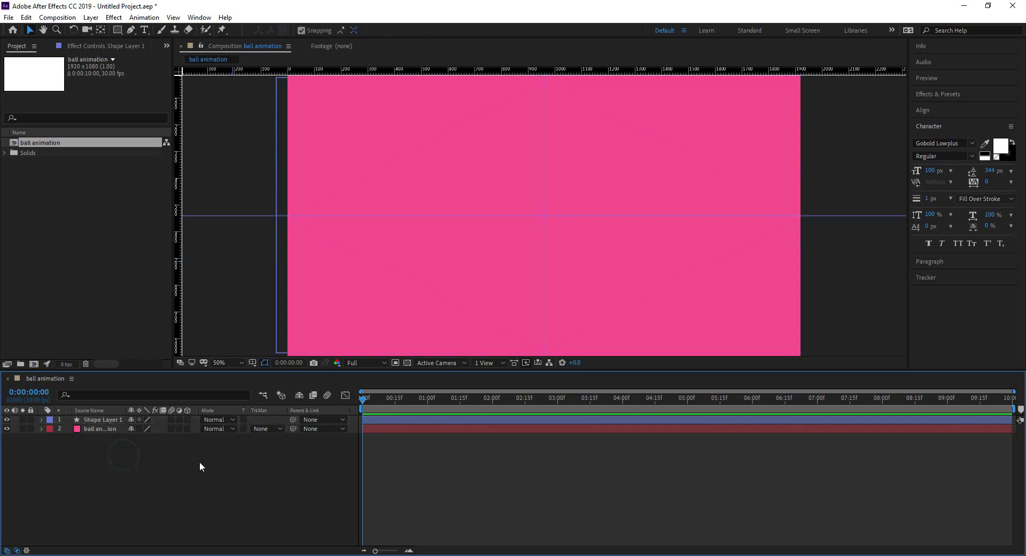
left_click(171, 419)
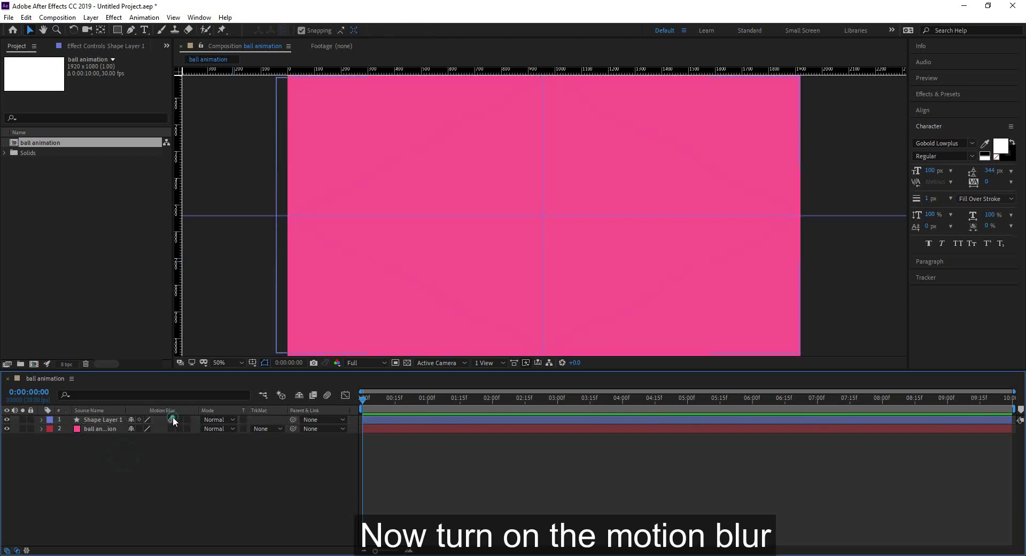
Step: Enable motion blur for the whole composition, then preview the animation and return the playhead to 0:00:00:00
left_click(327, 396)
key("space")
key("space")
left_click_drag(505, 399, 358, 409)
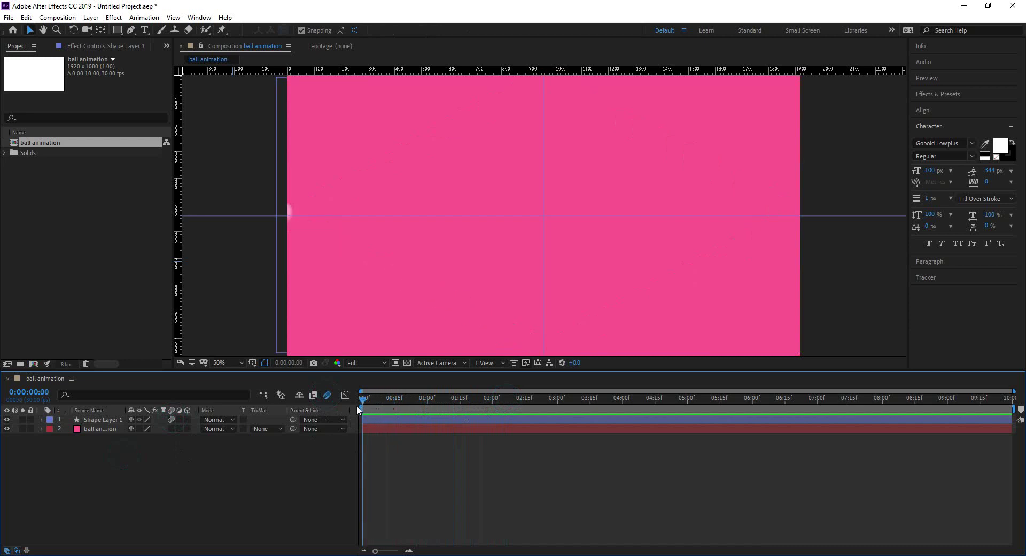
Step: Draw a second diamond path with the Pen tool through the frame's top, right and bottom midpoints, crossing both ends outside the left edge
left_click(150, 463)
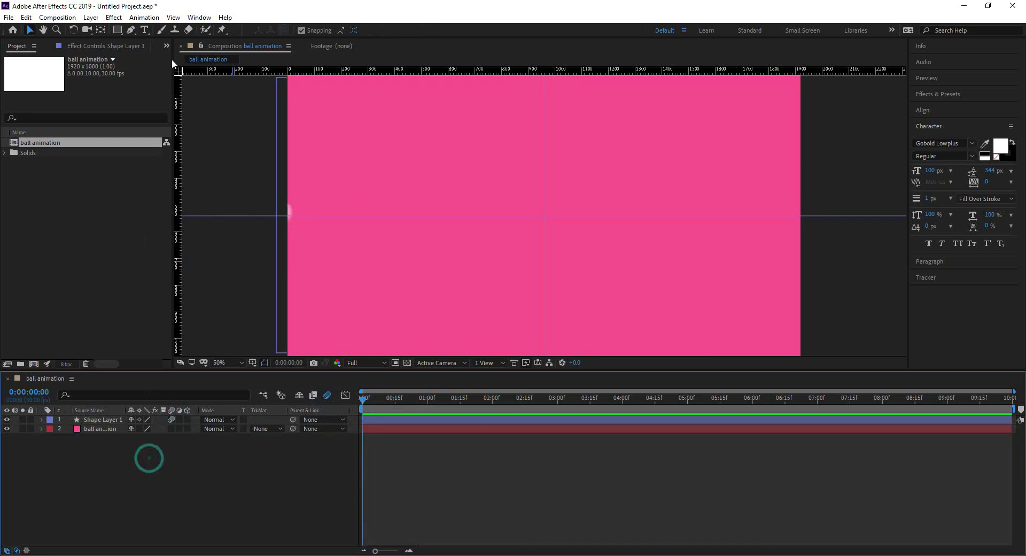
left_click(130, 30)
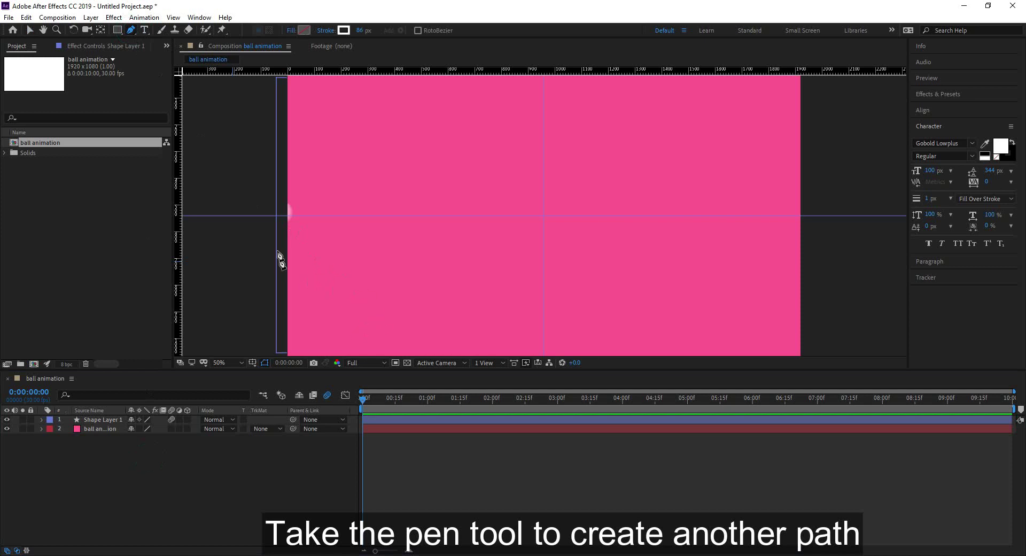
left_click(270, 224)
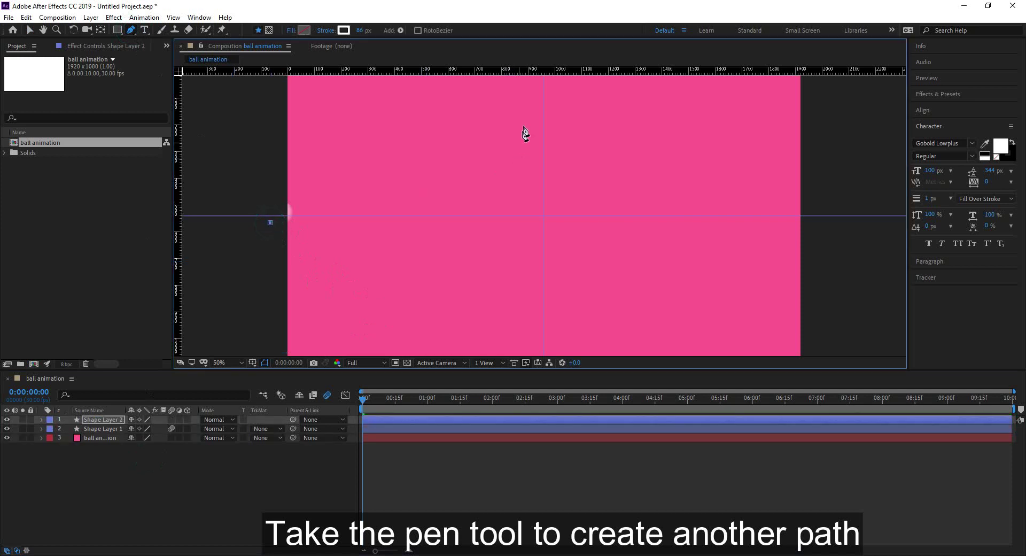
left_click(543, 79)
left_click(798, 216)
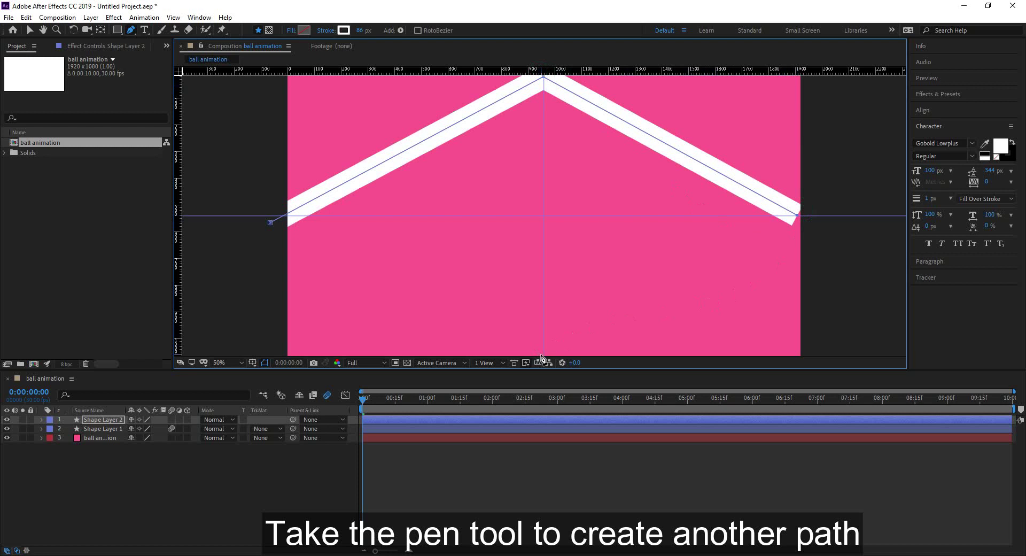
left_click(543, 354)
left_click(278, 208)
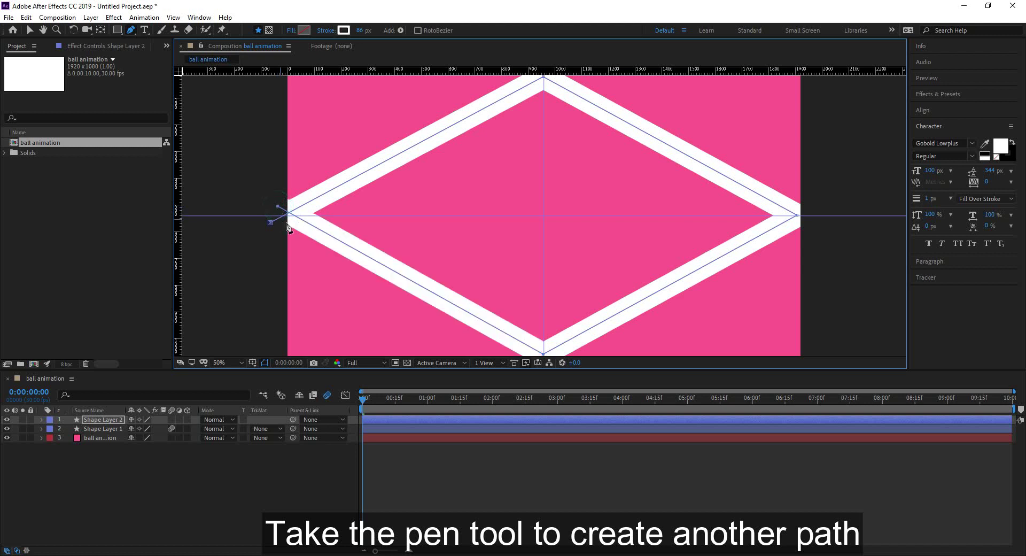
left_click_drag(278, 208, 278, 210)
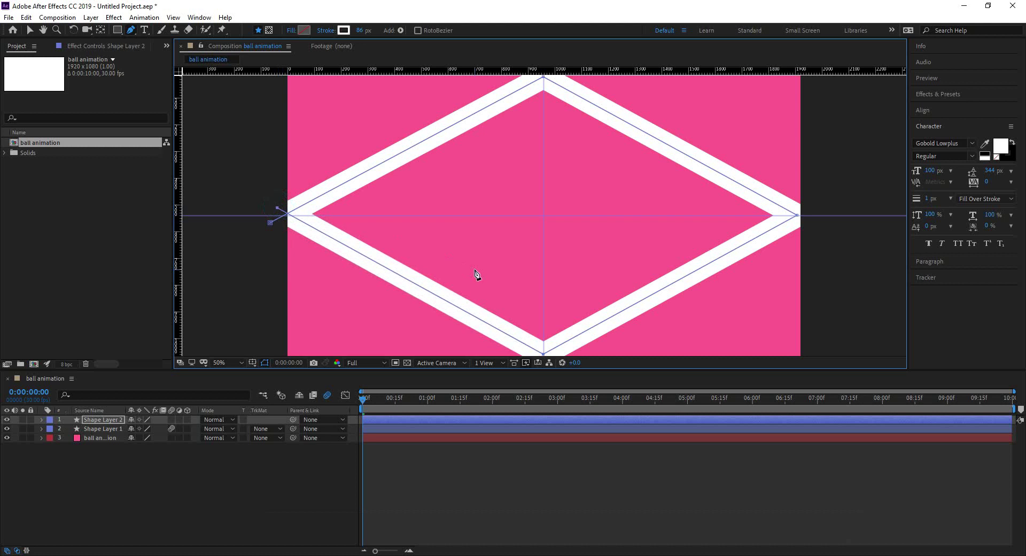
Step: Set Shape Layer 2's Stroke 1 to Round Cap for the line cap and Round Join for the line join
left_click(104, 418)
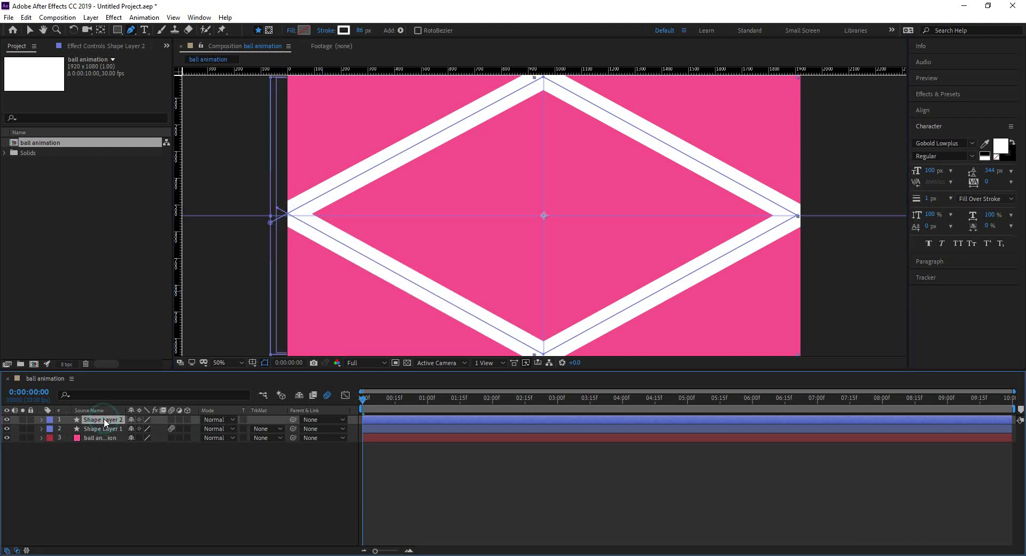
left_click(35, 30)
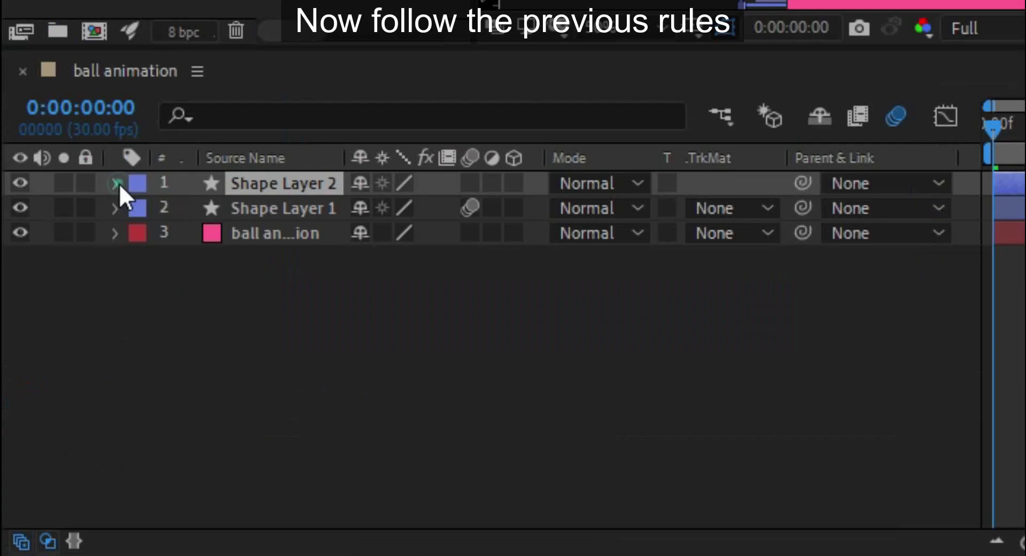
left_click(42, 419)
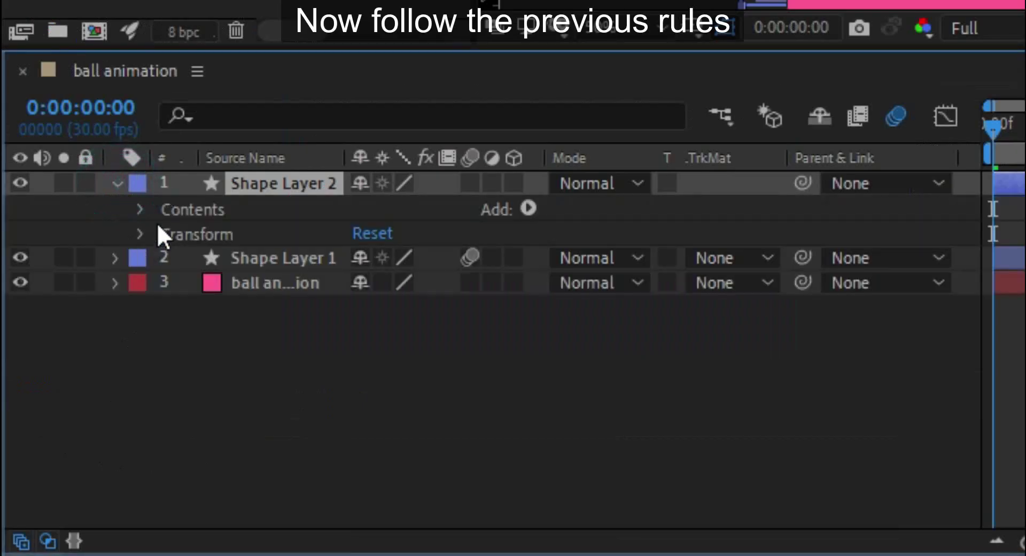
left_click(140, 209)
left_click(165, 234)
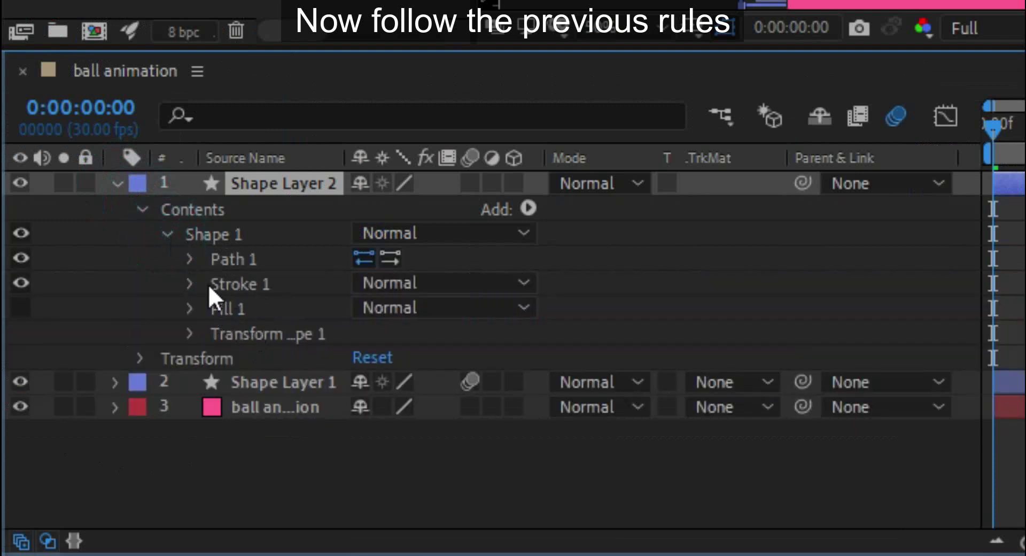
left_click(188, 284)
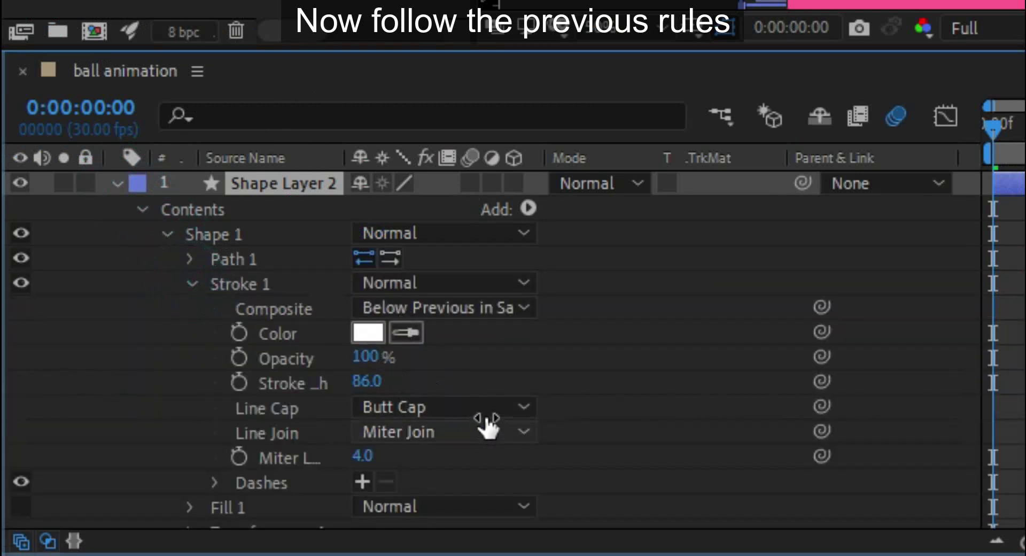
left_click(522, 408)
left_click(490, 469)
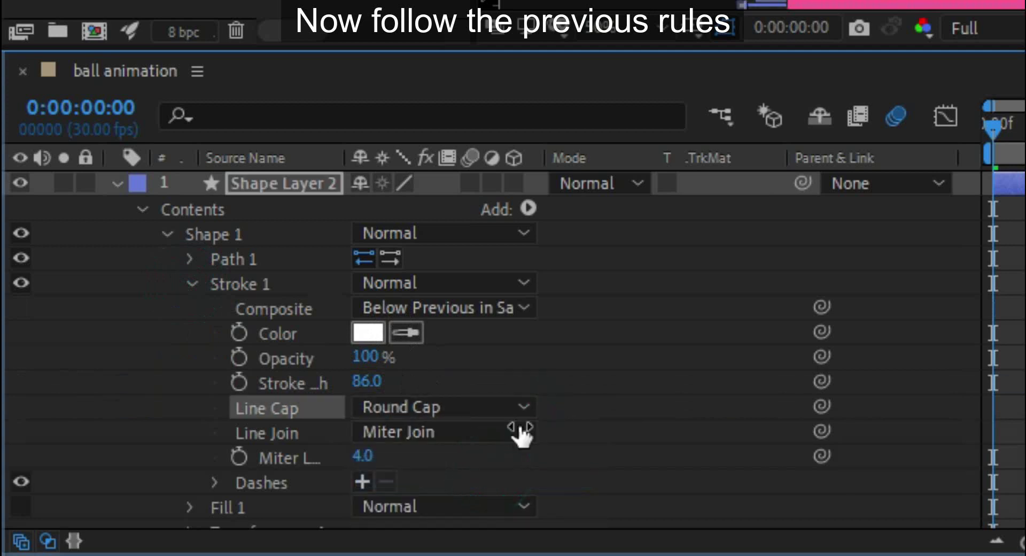
left_click(522, 431)
left_click(496, 494)
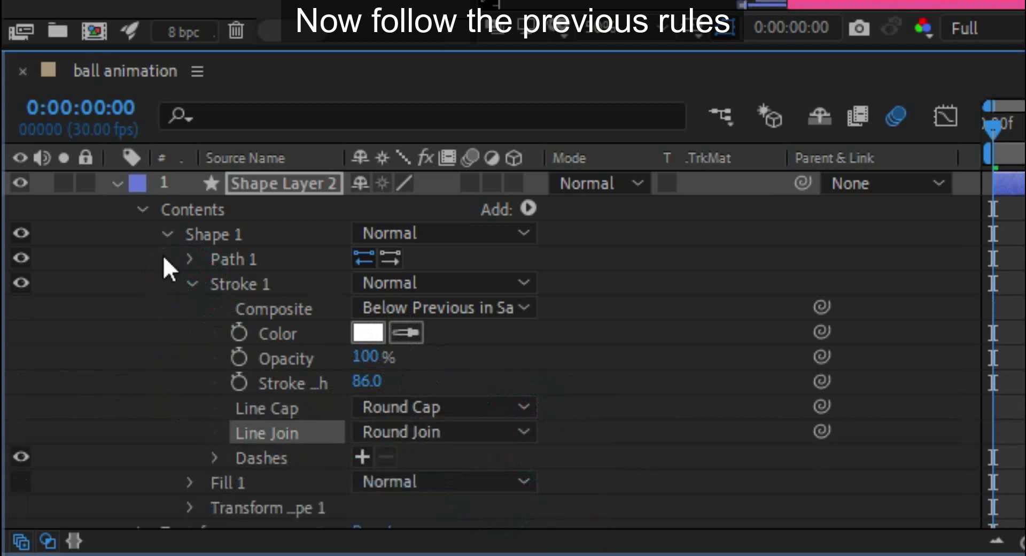
Step: Collapse Shape Layer 2's stroke settings and add Trim Paths to its contents, showing the Start and End properties
left_click(192, 284)
left_click(159, 233)
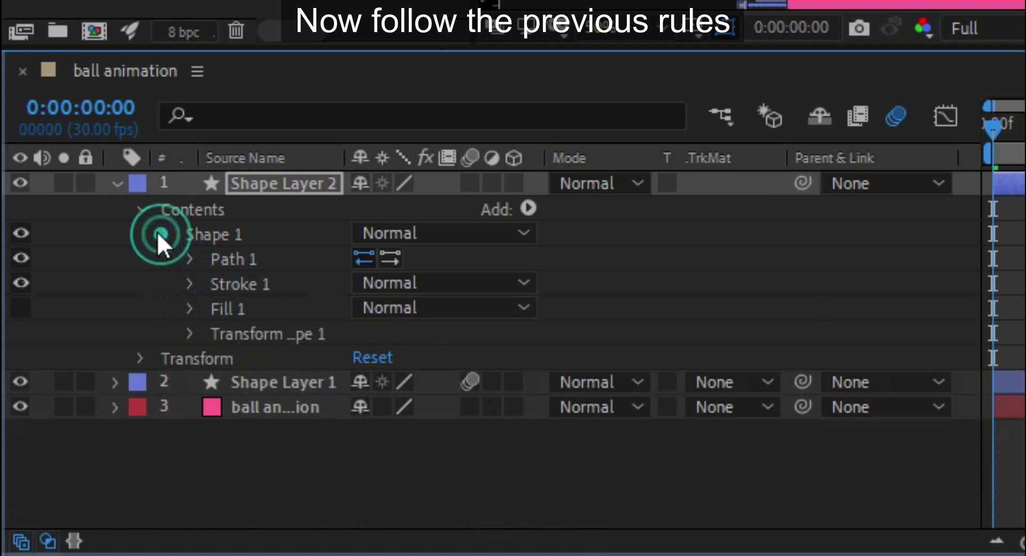
left_click(142, 214)
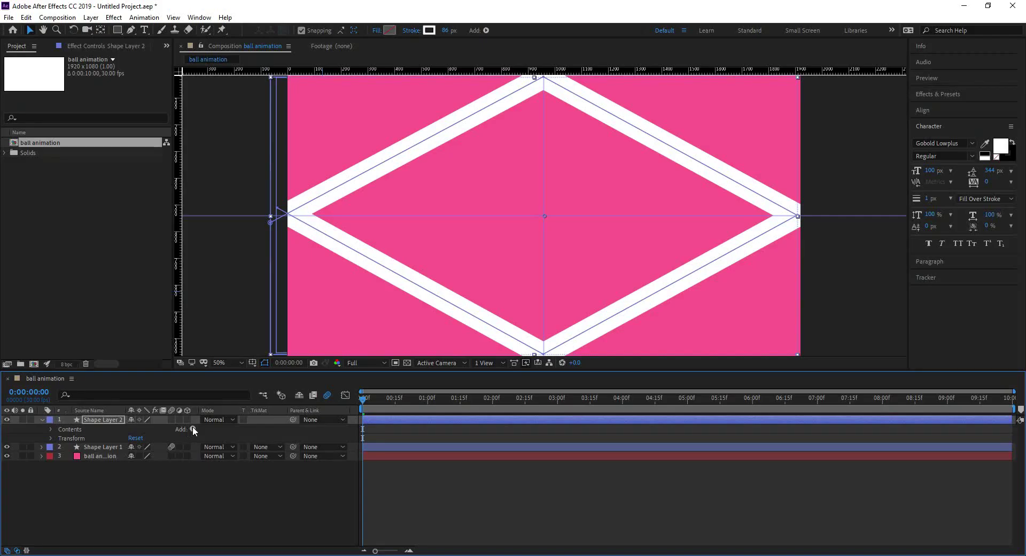
left_click(192, 428)
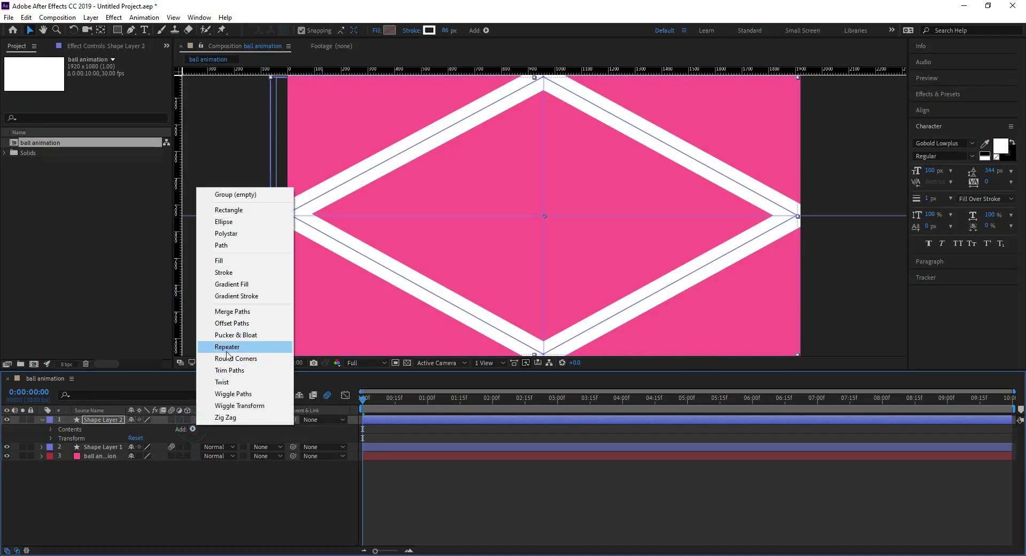
left_click(231, 371)
left_click(69, 457)
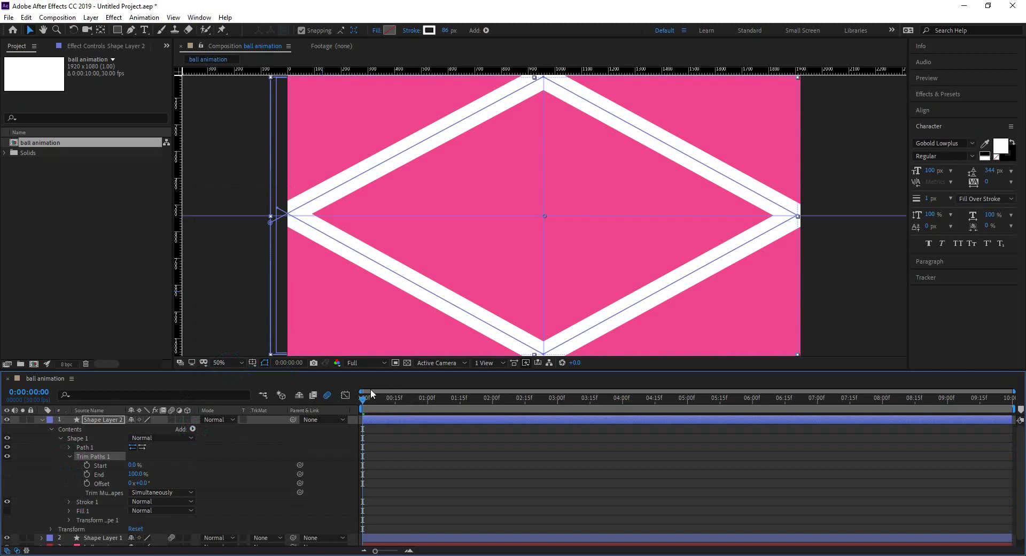
Step: Keyframe Shape Layer 2's Trim Paths End value at 100% at 0:00:02:00 and 0% at 0:00:00:00
key("space")
key("space")
key("Page_Up")
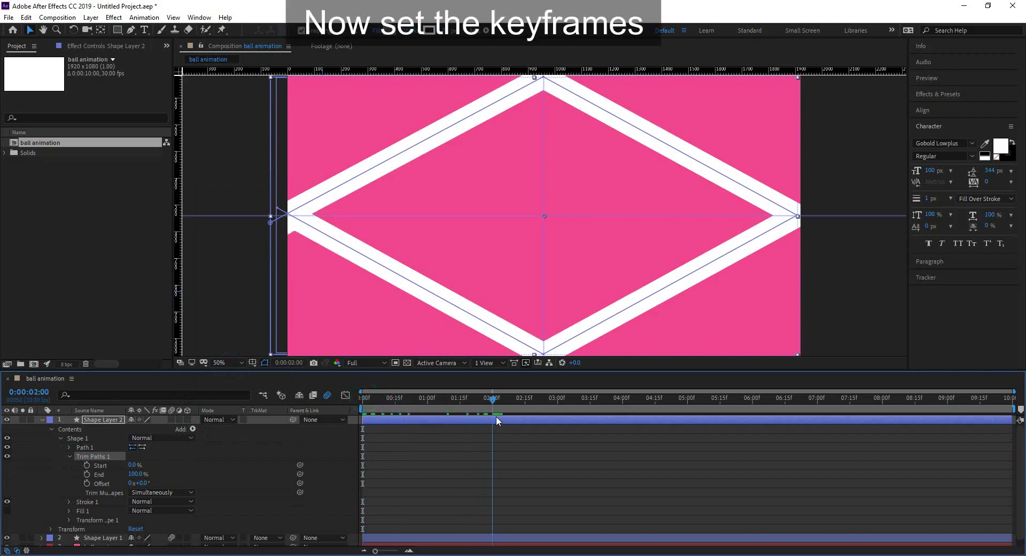
left_click(87, 474)
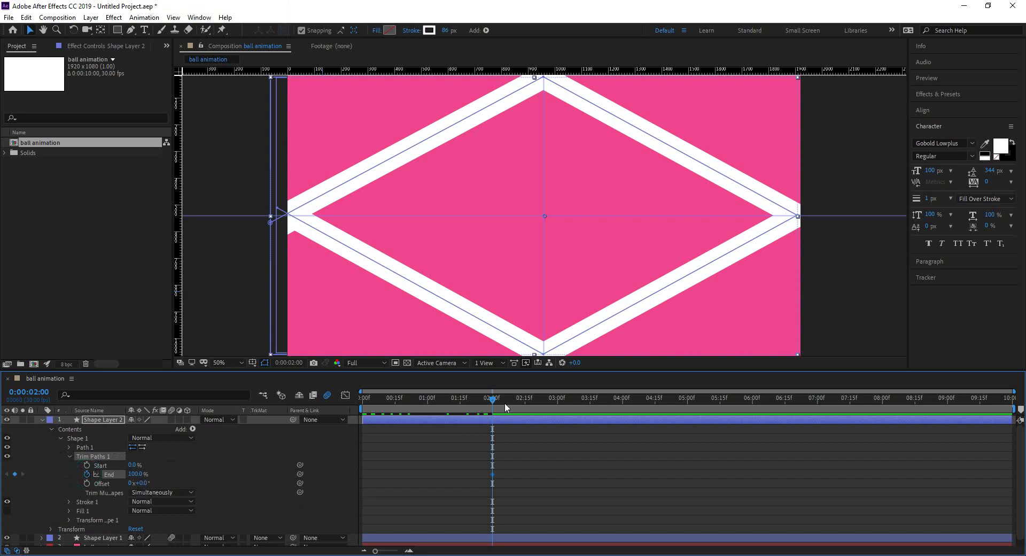
left_click_drag(433, 401, 353, 406)
left_click(137, 474)
type("0")
key("Return")
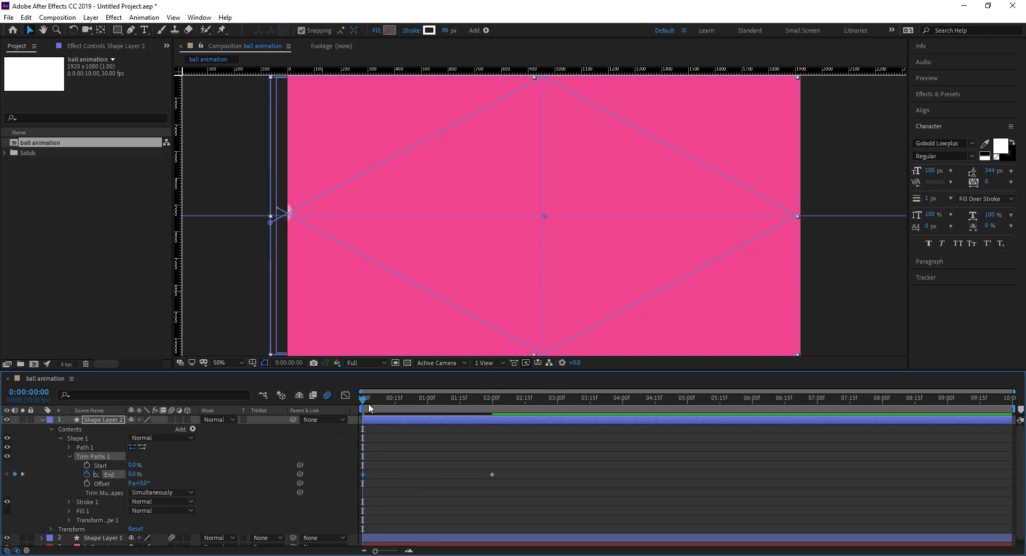
mouse_move(364, 404)
left_mouse_down()
mouse_move(422, 404)
mouse_move(373, 405)
mouse_move(359, 418)
left_mouse_up()
Step: Hide and lock Shape Layer 1
scroll(78, 478, "down", 1)
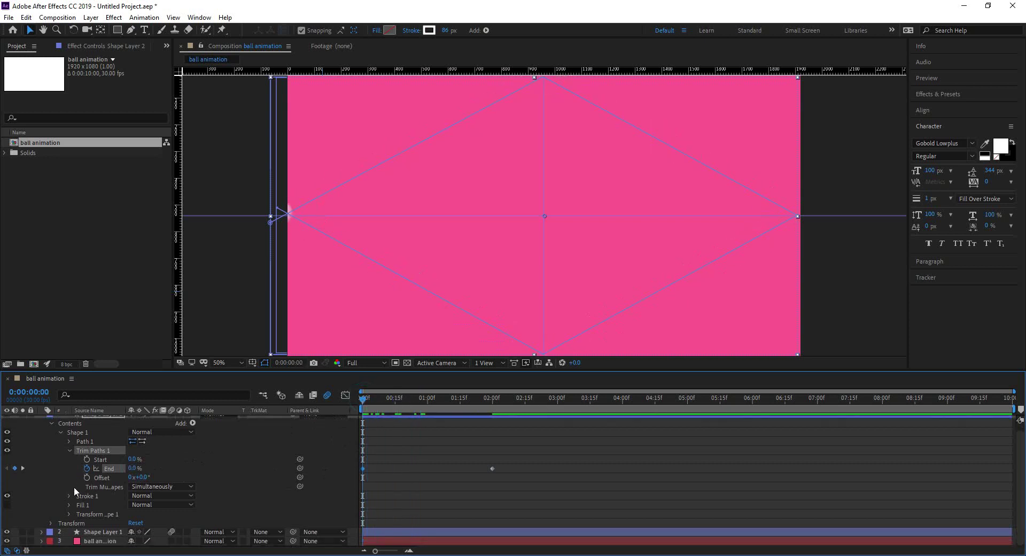
left_click(8, 532)
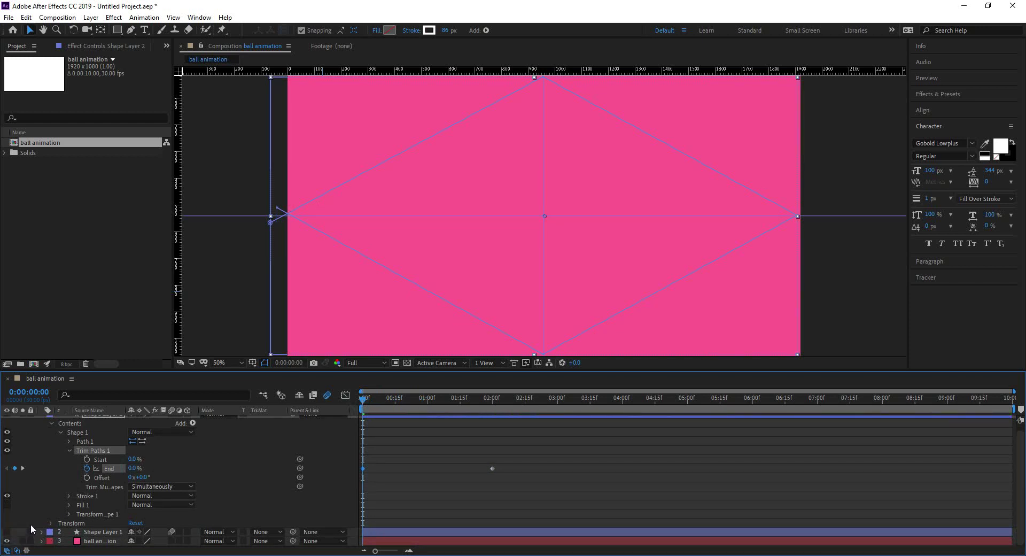
left_click(31, 532)
scroll(72, 446, "up", 1)
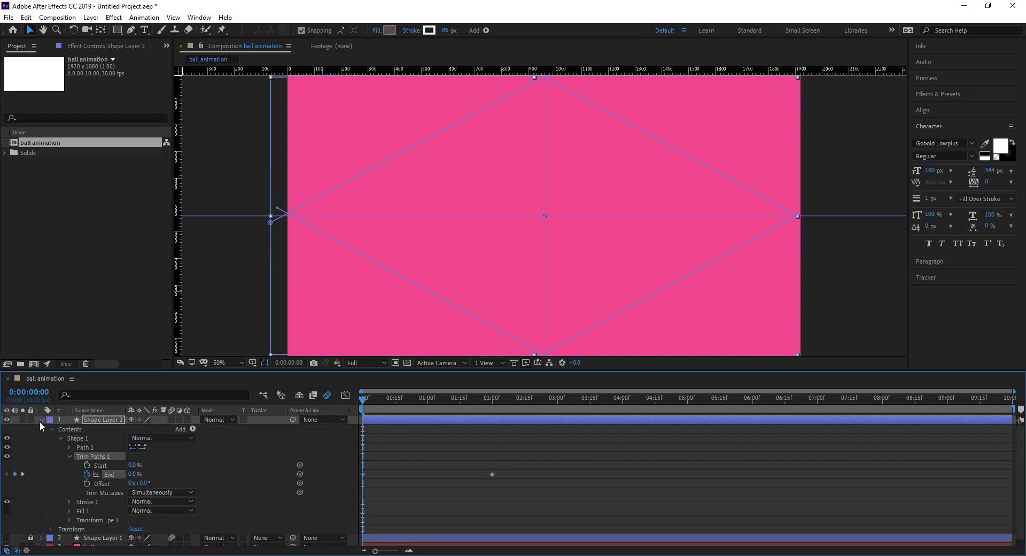
Step: Keyframe Shape Layer 2's Trim Paths Start value at 0% at 0:00:00:01
key("F2")
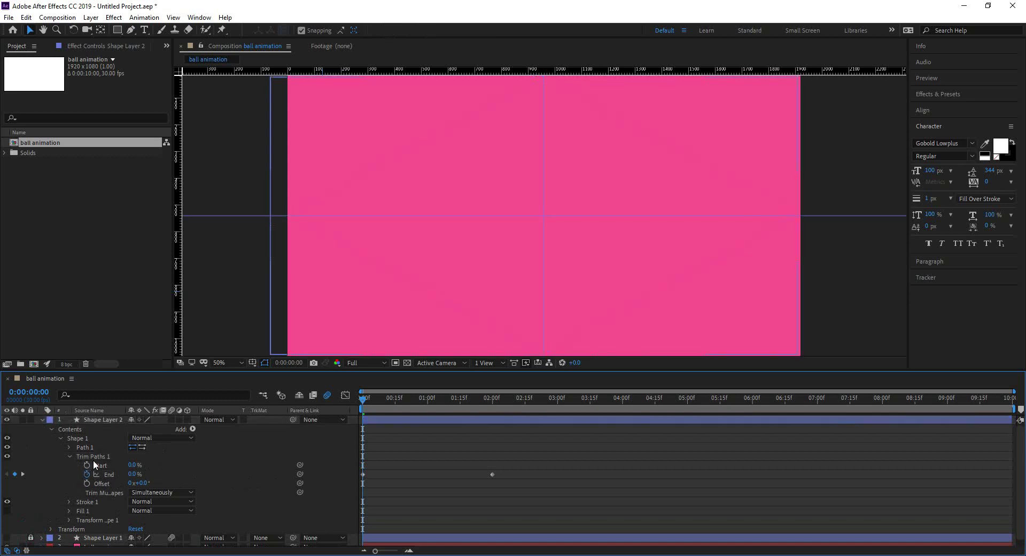
left_click(104, 464)
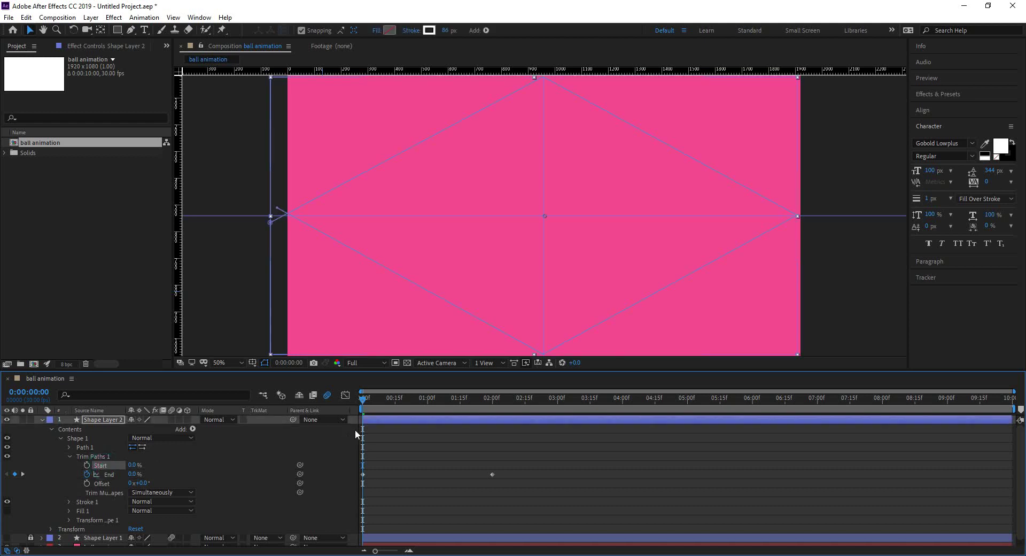
key("Page_Down")
left_click(133, 465)
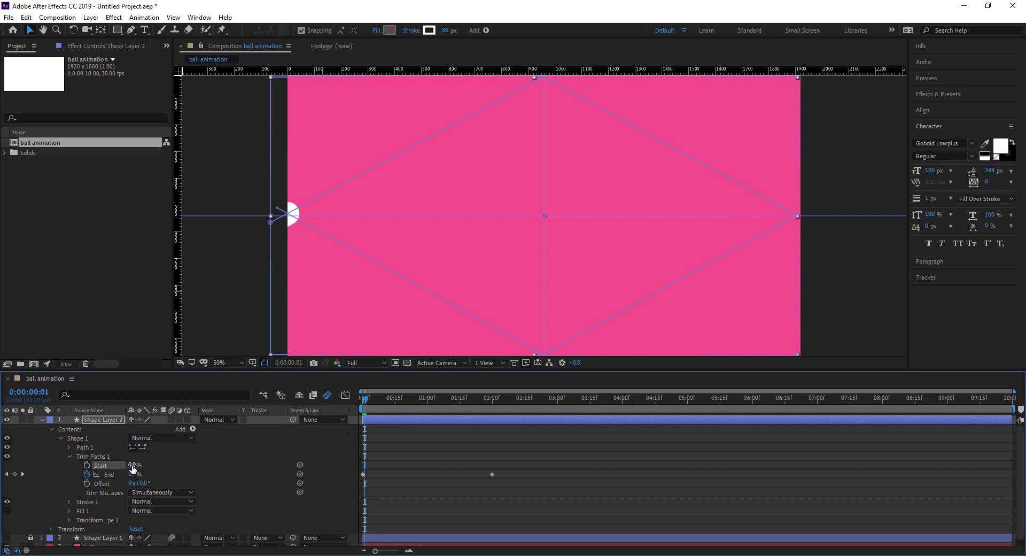
key("Return")
left_click(86, 465)
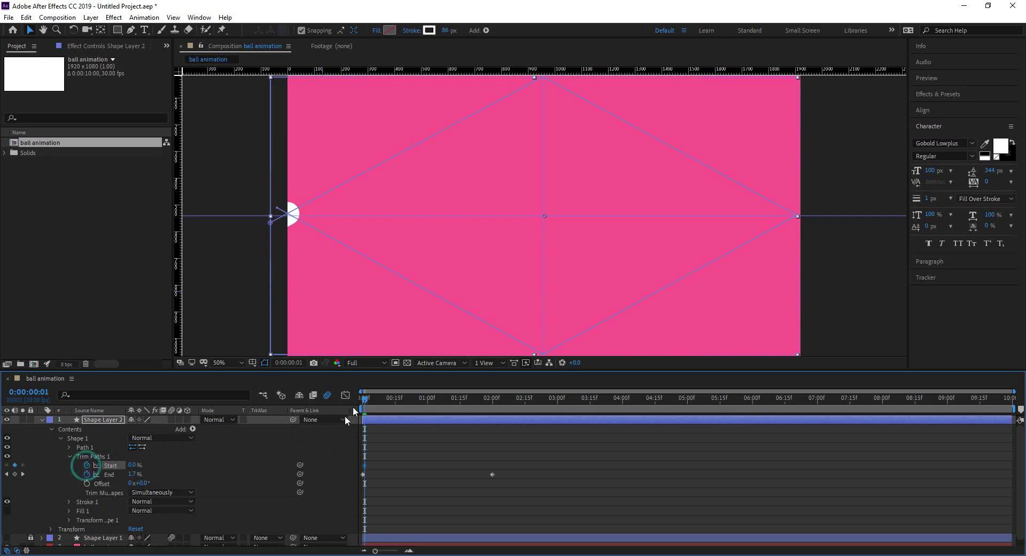
Step: Add a Trim Paths Start keyframe of 100% at 0:00:02:01 on Shape Layer 2
mouse_move(364, 400)
left_mouse_down()
mouse_move(475, 406)
mouse_move(489, 419)
left_mouse_up()
key("Page_Down")
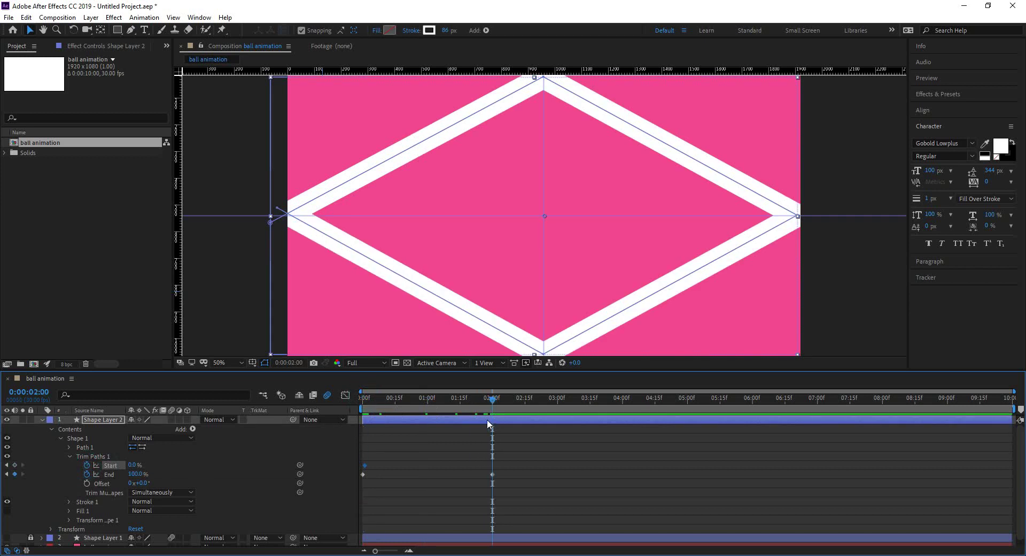
key("Page_Down")
left_click(131, 464)
key("Return")
Step: Preview Shape Layer 2's stroke animation from 0:00:00:00 and park the playhead at 0:00:00:07
left_click_drag(497, 404, 349, 402)
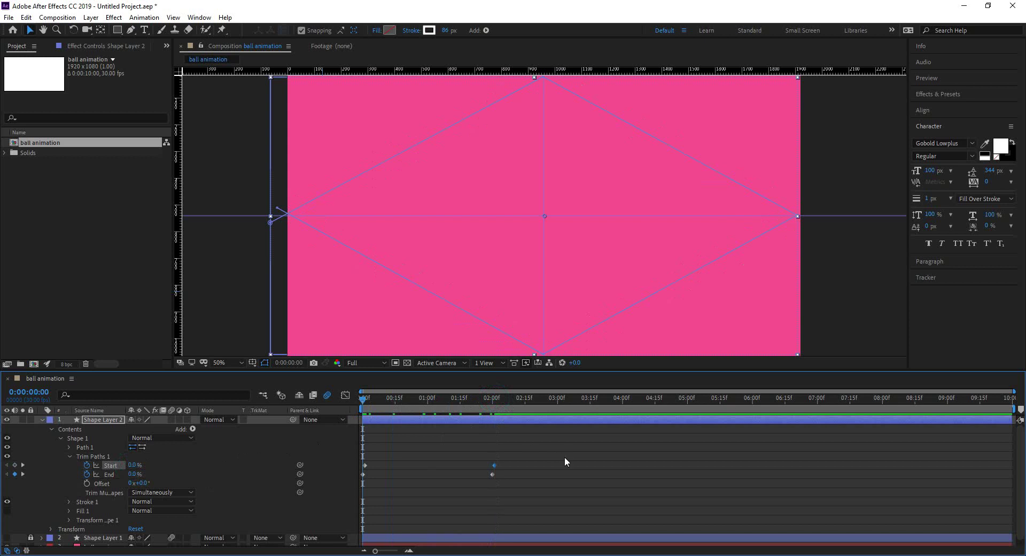
key("space")
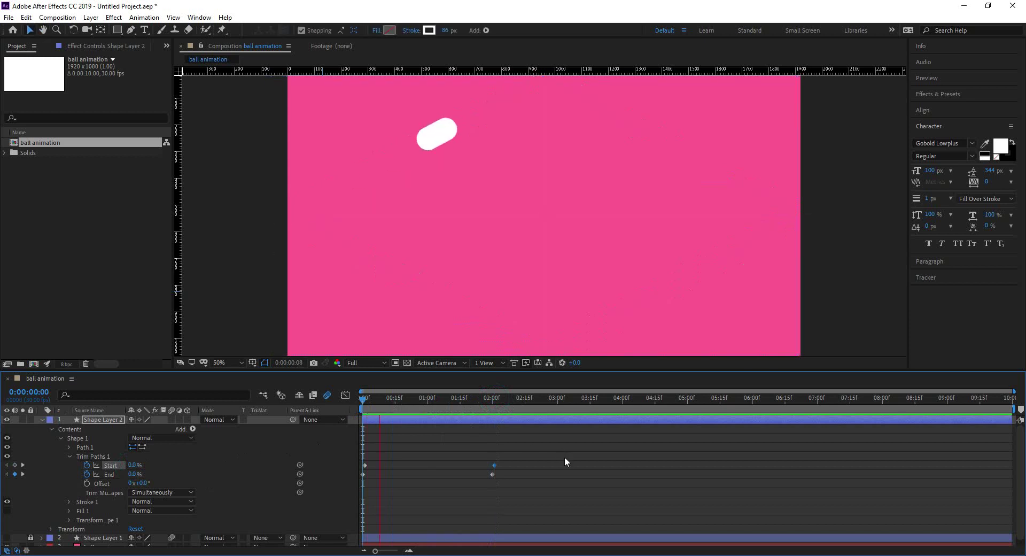
key("space")
left_click_drag(525, 399, 378, 399)
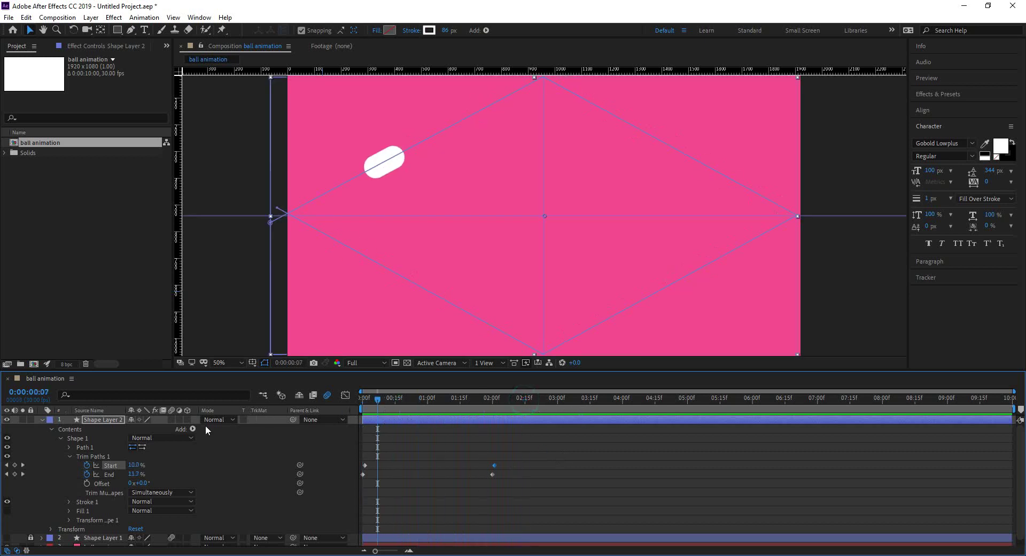
Step: Enable motion blur for Shape Layer 2 and preview it, finishing with the playhead at 0:00:00:00 and the layer's properties collapsed
left_click(170, 419)
left_click(368, 431)
key("space")
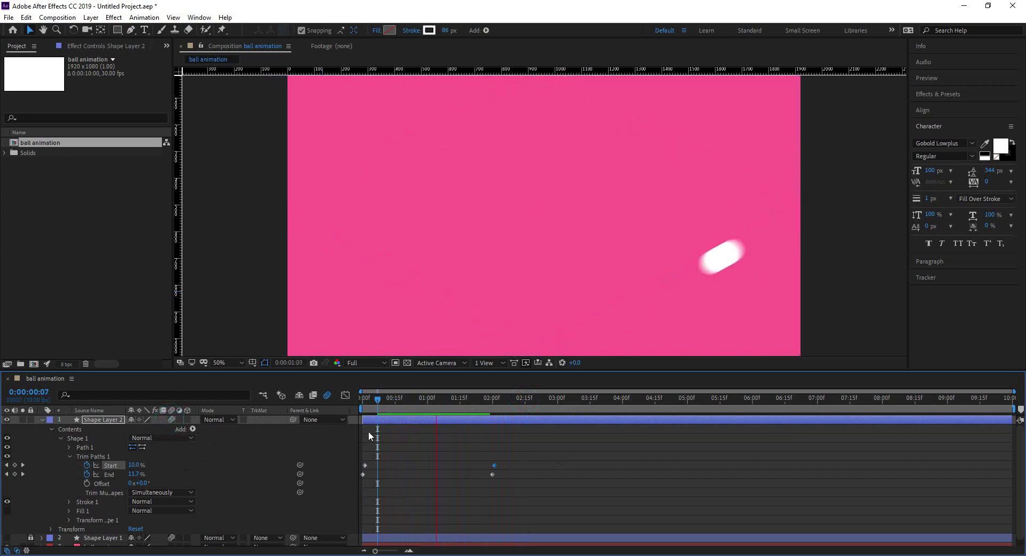
key("space")
left_click_drag(508, 401, 344, 413)
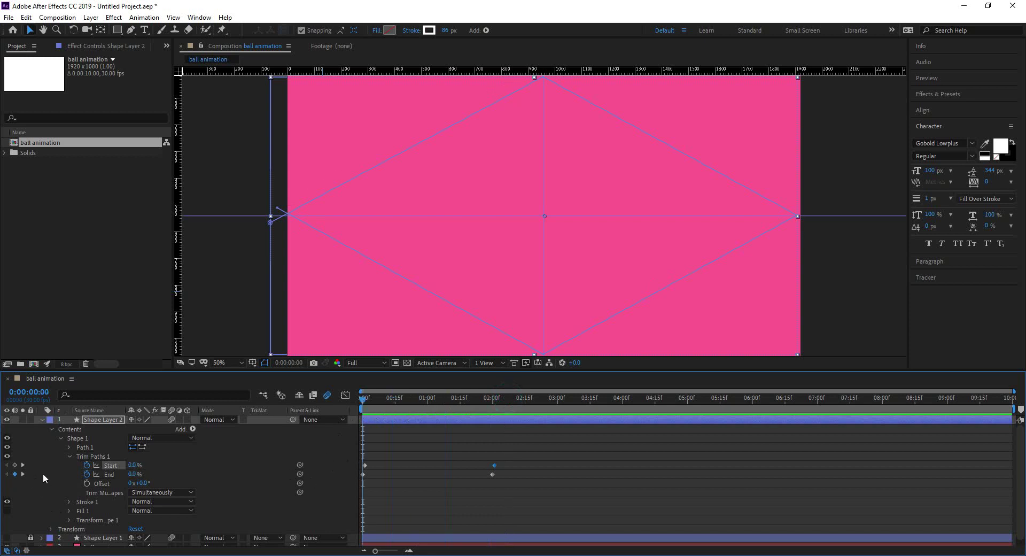
left_click(42, 419)
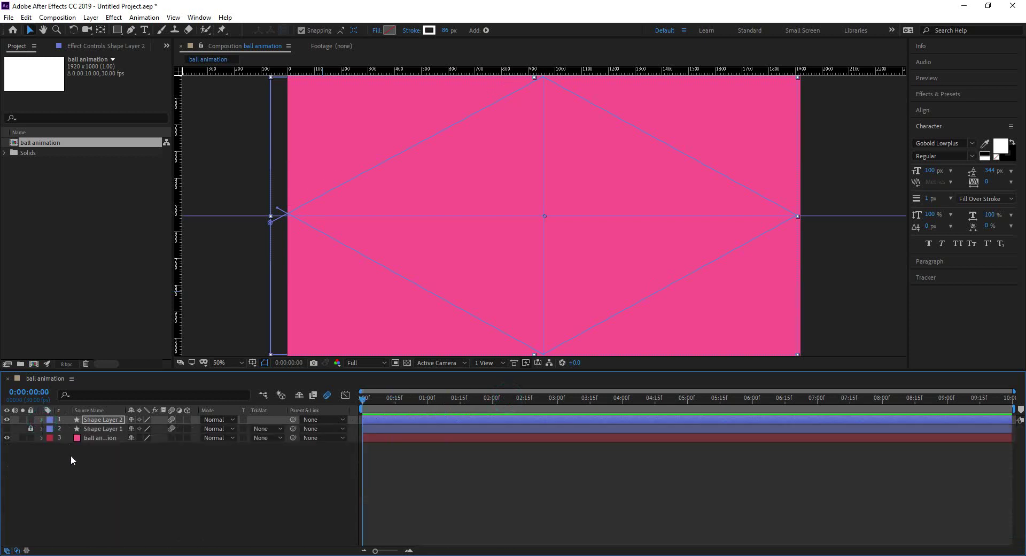
Step: Make Shape Layer 1 visible again and lock Shape Layer 2
left_click(125, 466)
left_click(7, 429)
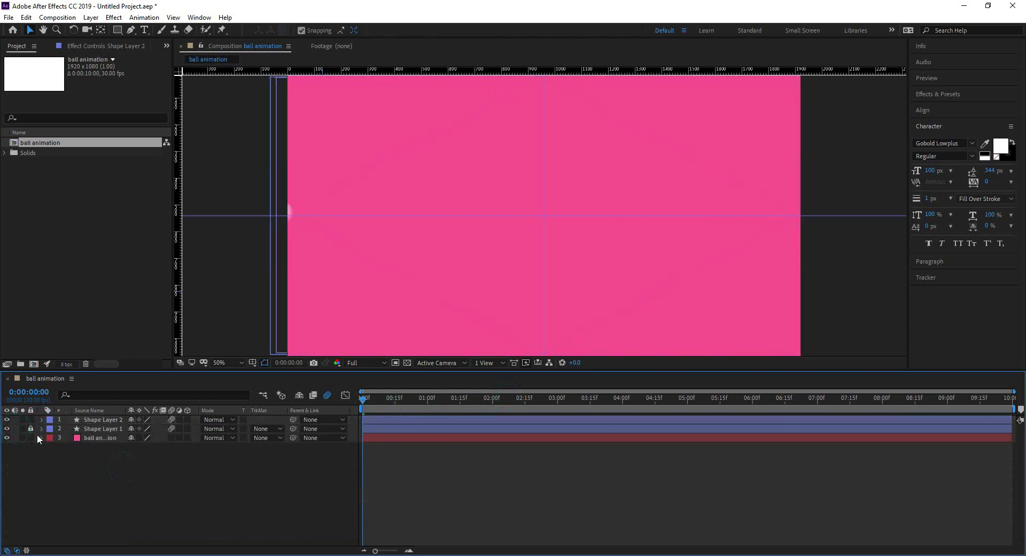
left_click(31, 420)
Step: Preview both shape layers' stroke animations together and return the playhead to 0:00:00:00
key("h")
key("space")
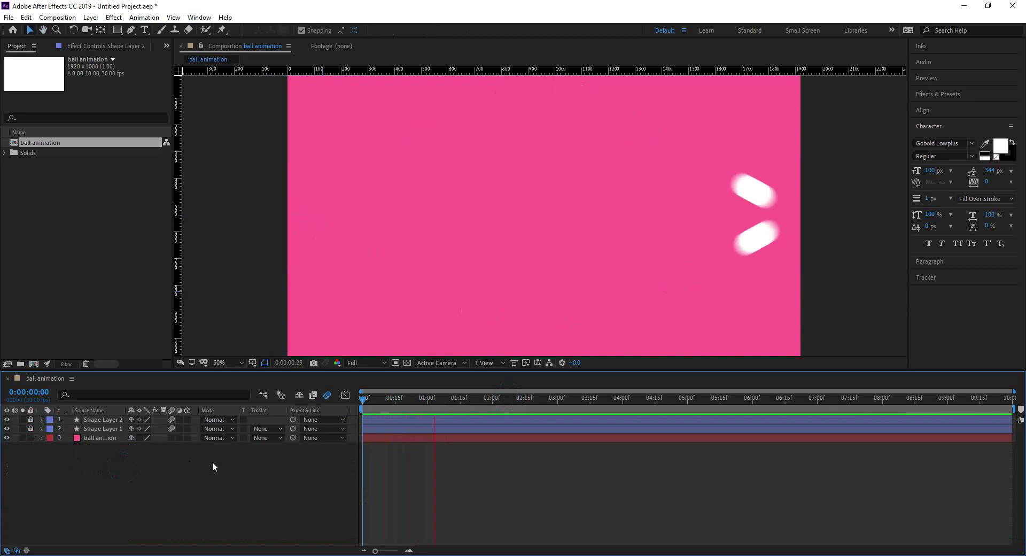
key("space")
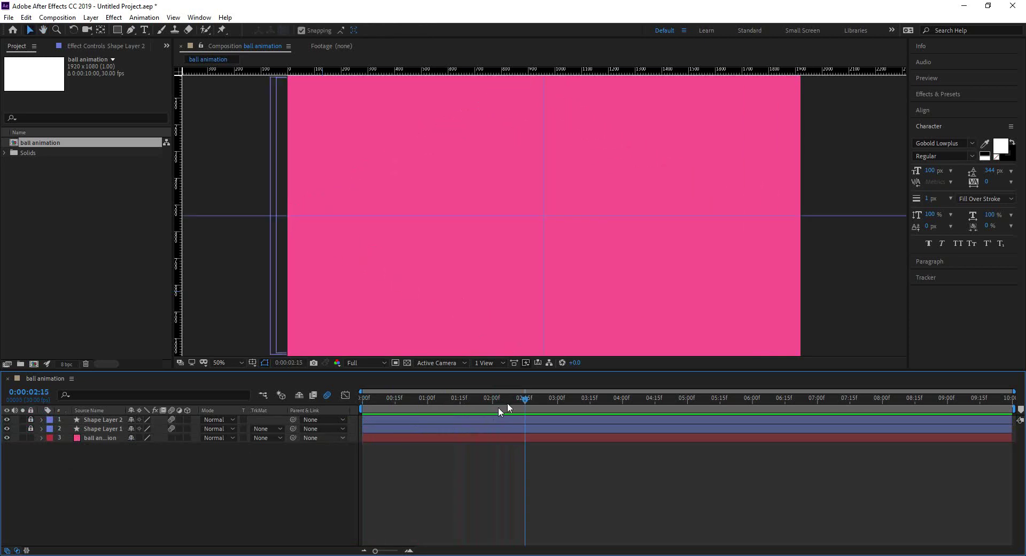
left_click_drag(525, 398, 360, 403)
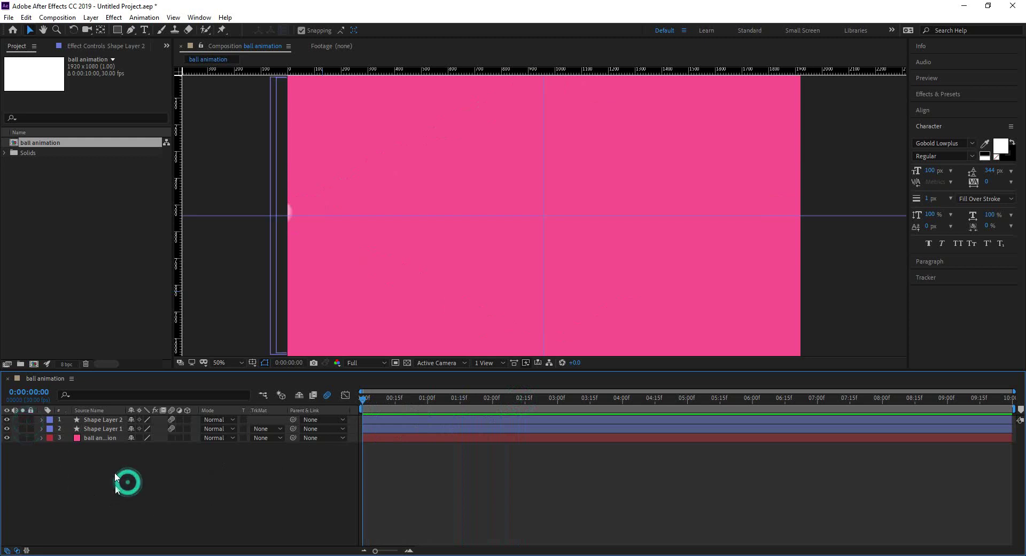
Step: Pre-compose both shape layers and the pink background solid together, moving all attributes into the new composition
left_click_drag(111, 462, 107, 418)
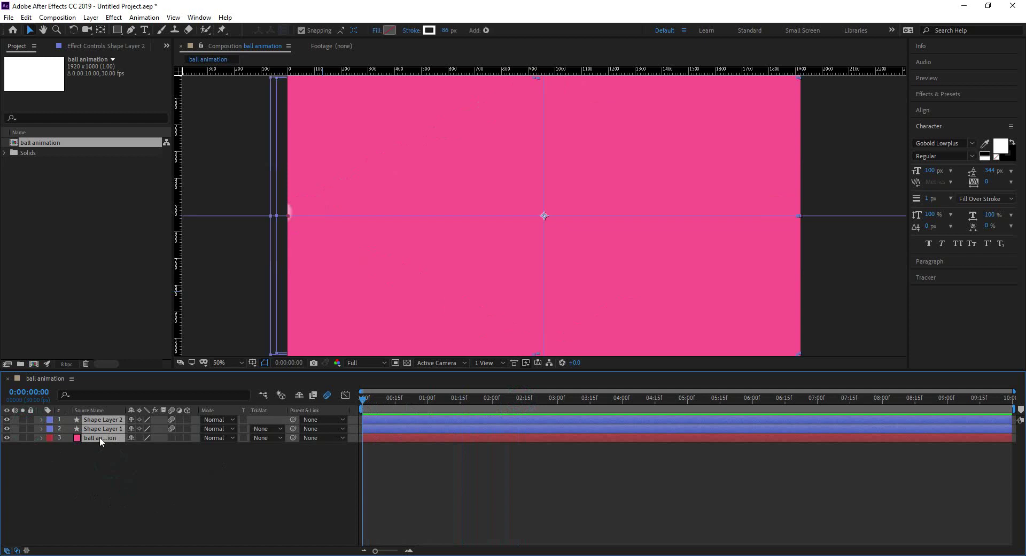
right_click(98, 436)
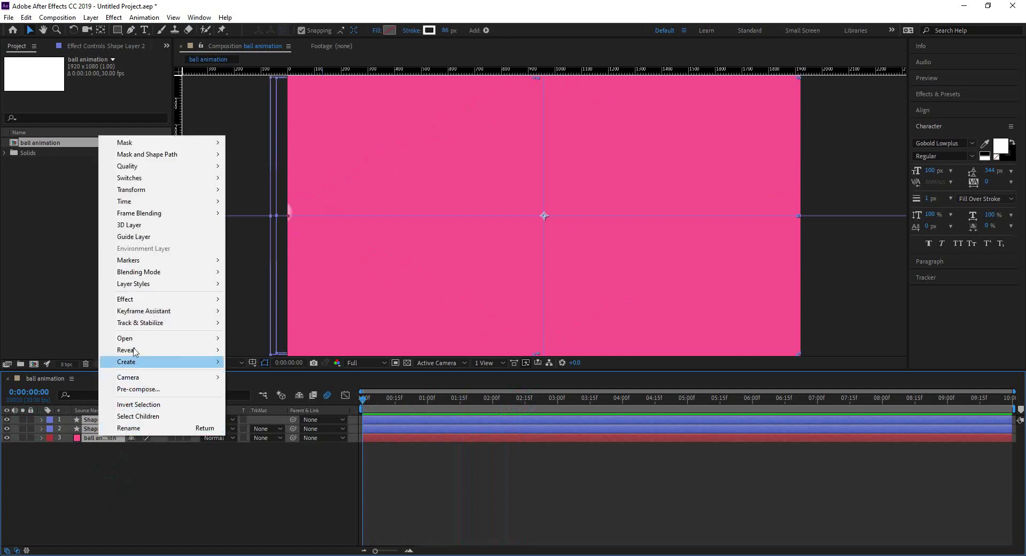
left_click(138, 389)
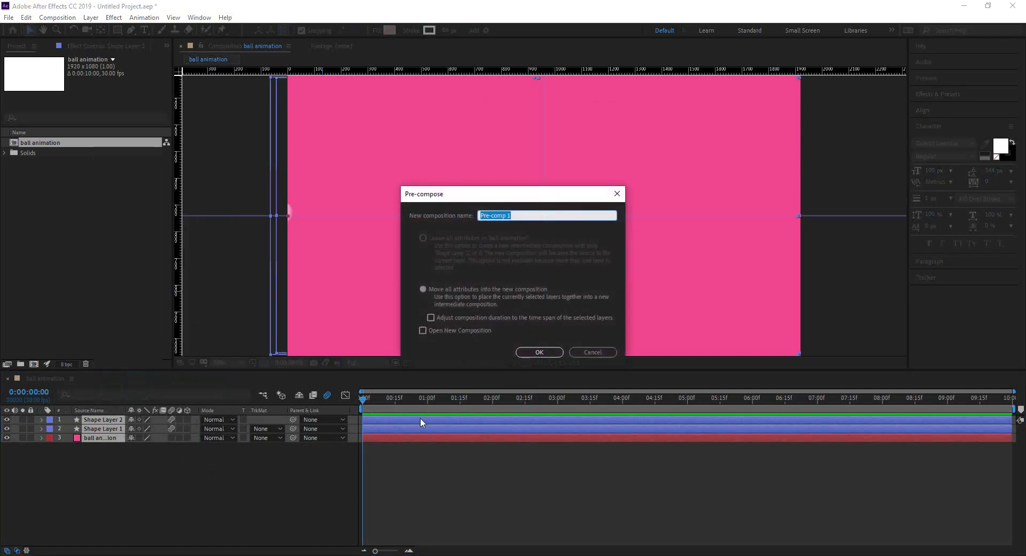
left_click(540, 353)
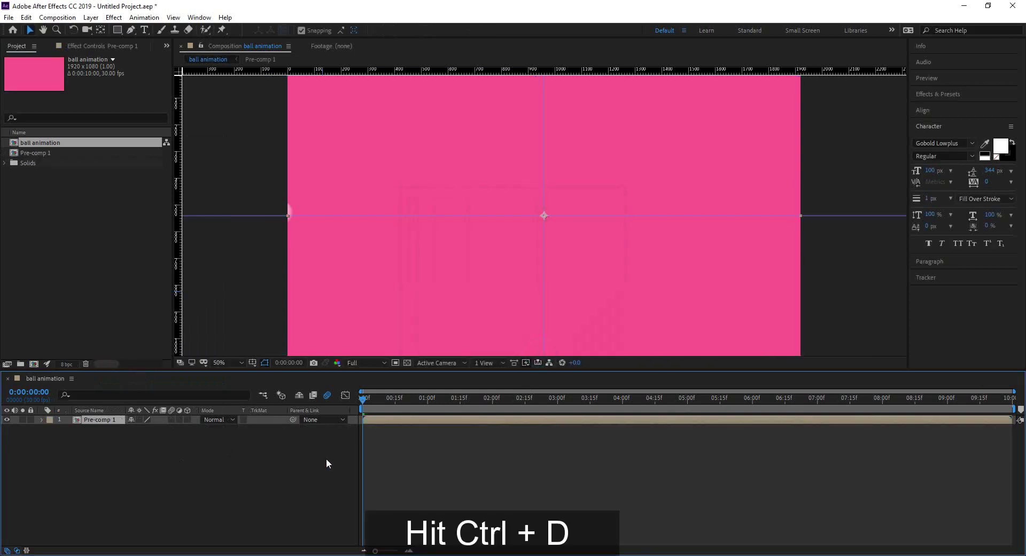
Step: Duplicate the Pre-comp 1 layer, shift the upper copy to start at 0:00:02:00, and preview from the beginning
key("ctrl+d")
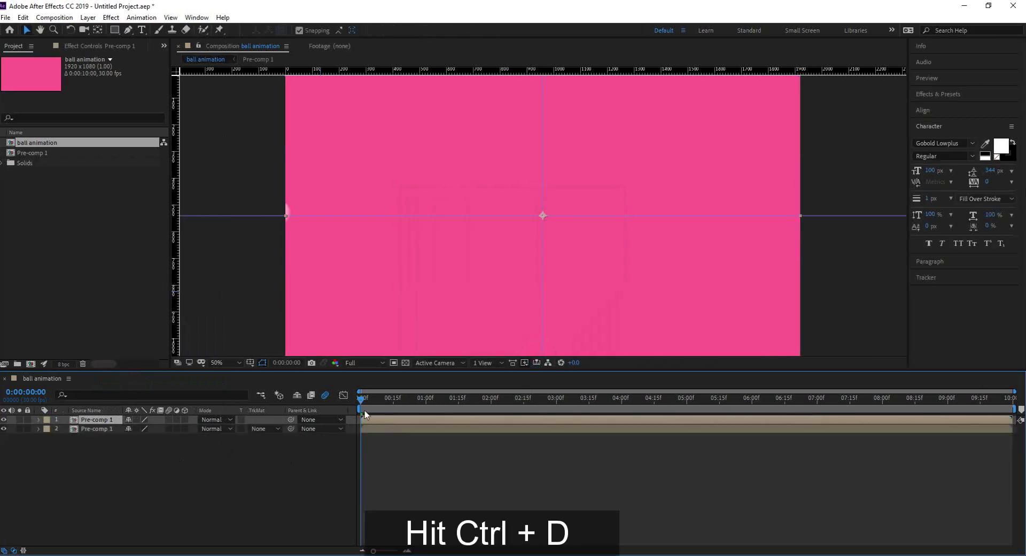
left_click_drag(359, 399, 490, 418)
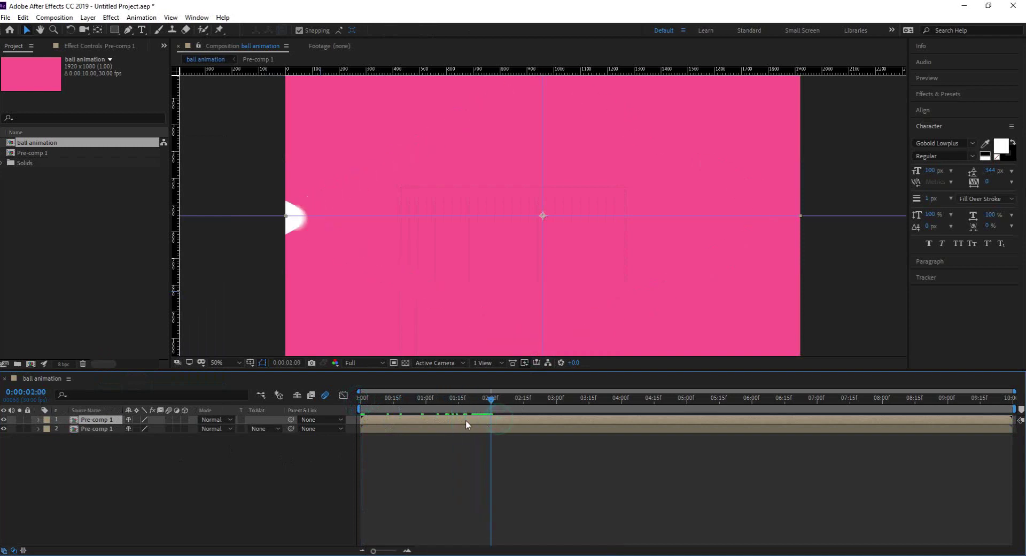
mouse_move(365, 421)
left_mouse_down()
mouse_move(492, 422)
mouse_move(460, 408)
mouse_move(357, 413)
left_mouse_up()
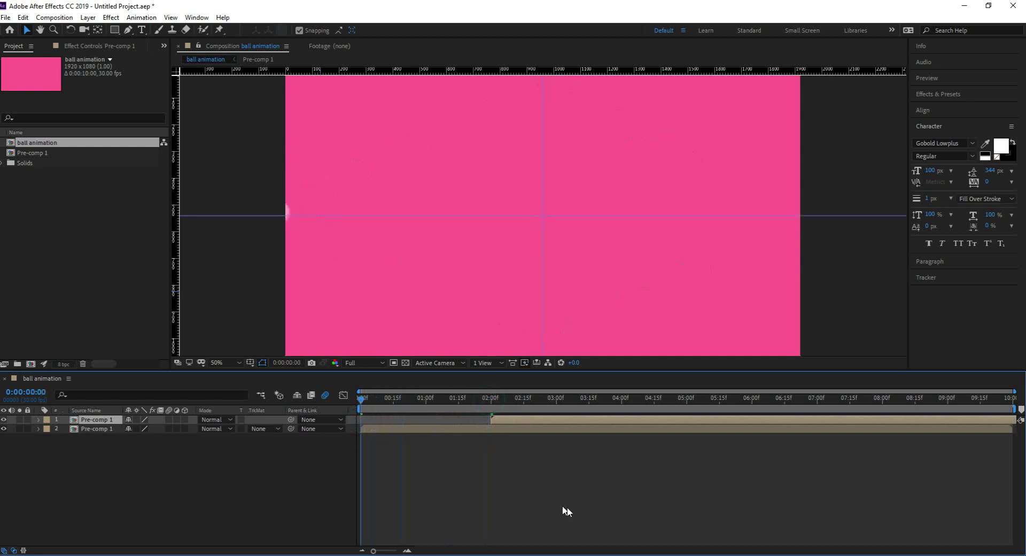
key("space")
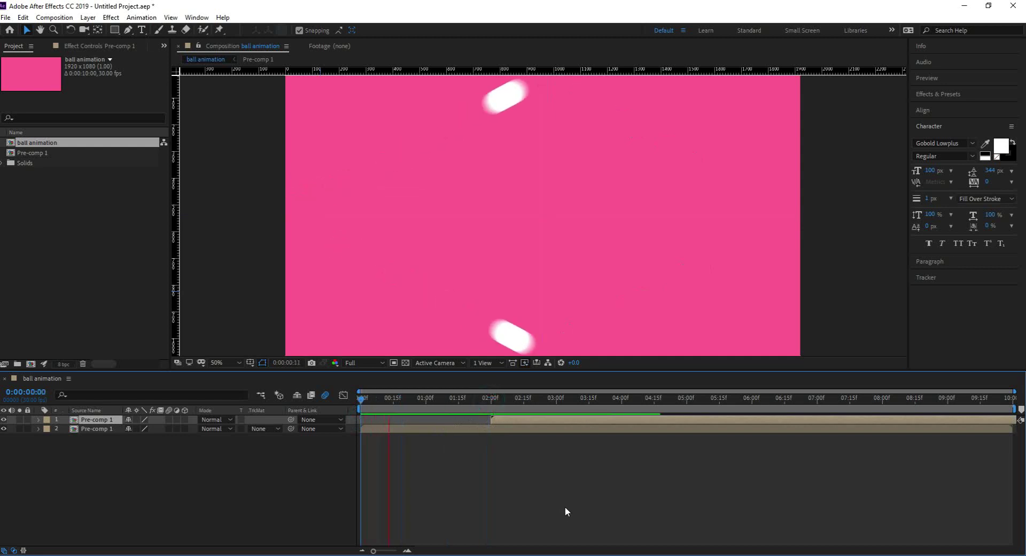